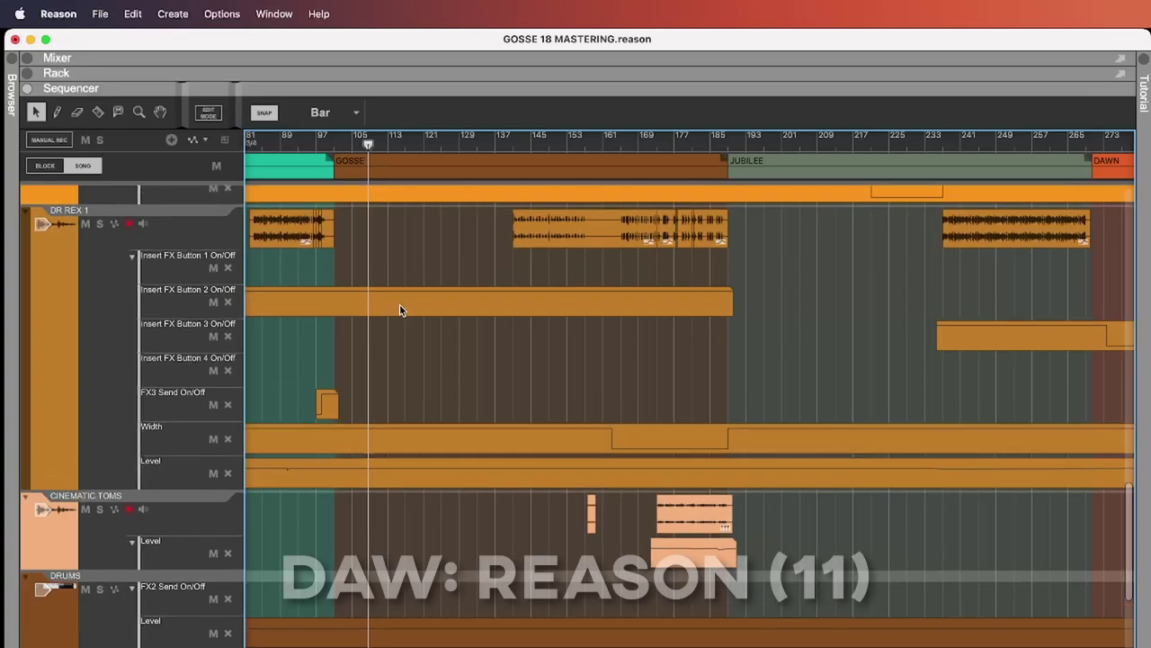
- Look through the sequencer tracks and their automation lanes from DR REX 1 up to HARPEGGIO
scroll(399, 310, "up", 15)
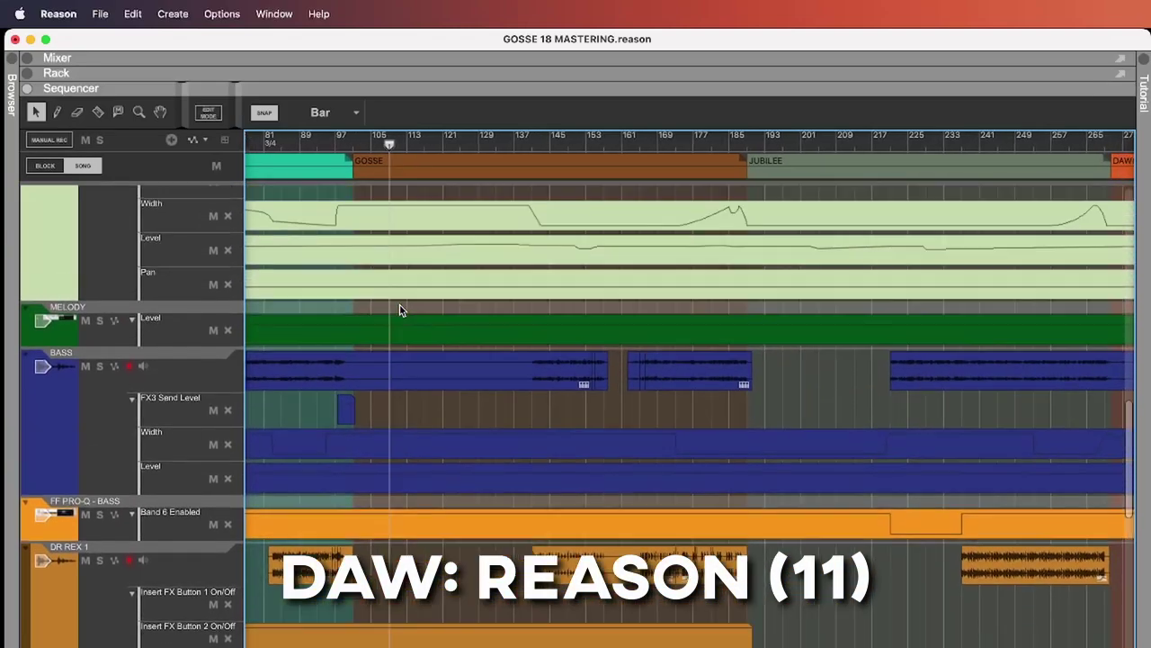
scroll(400, 310, "up", 10)
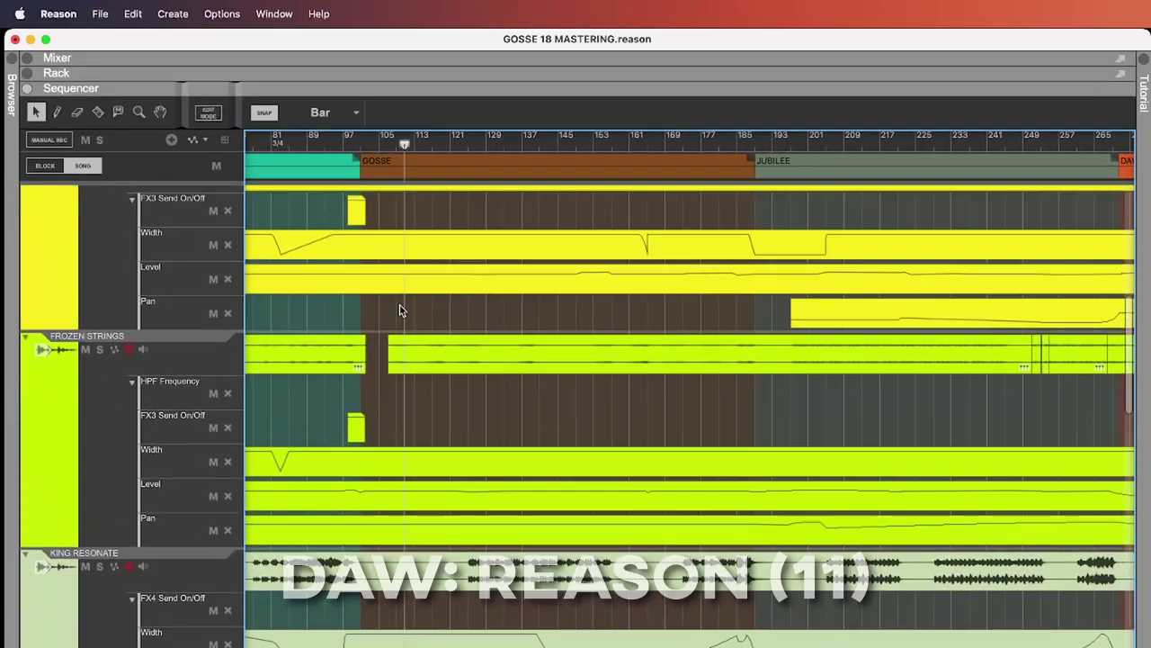
scroll(401, 310, "up", 10)
scroll(400, 310, "left", 2)
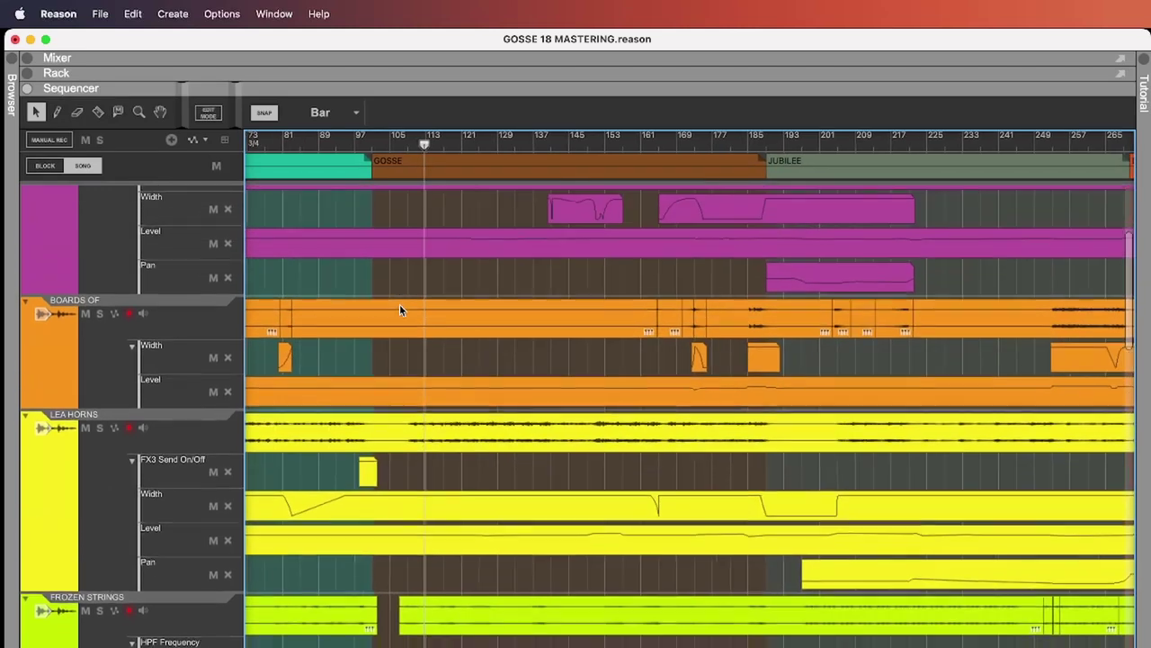
scroll(400, 310, "up", 1)
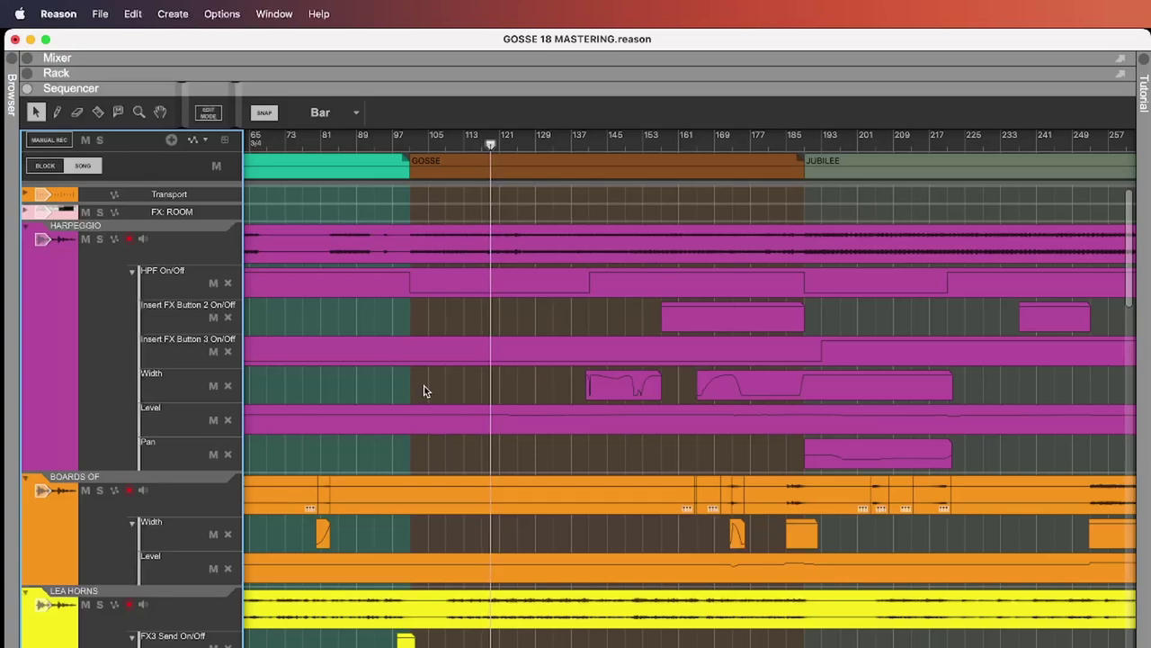
- Review the sequencer tracks and their automation lanes from HARPEGGIO down to SEA LAB BIRDS
scroll(426, 390, "down", 8)
scroll(425, 391, "left", 1)
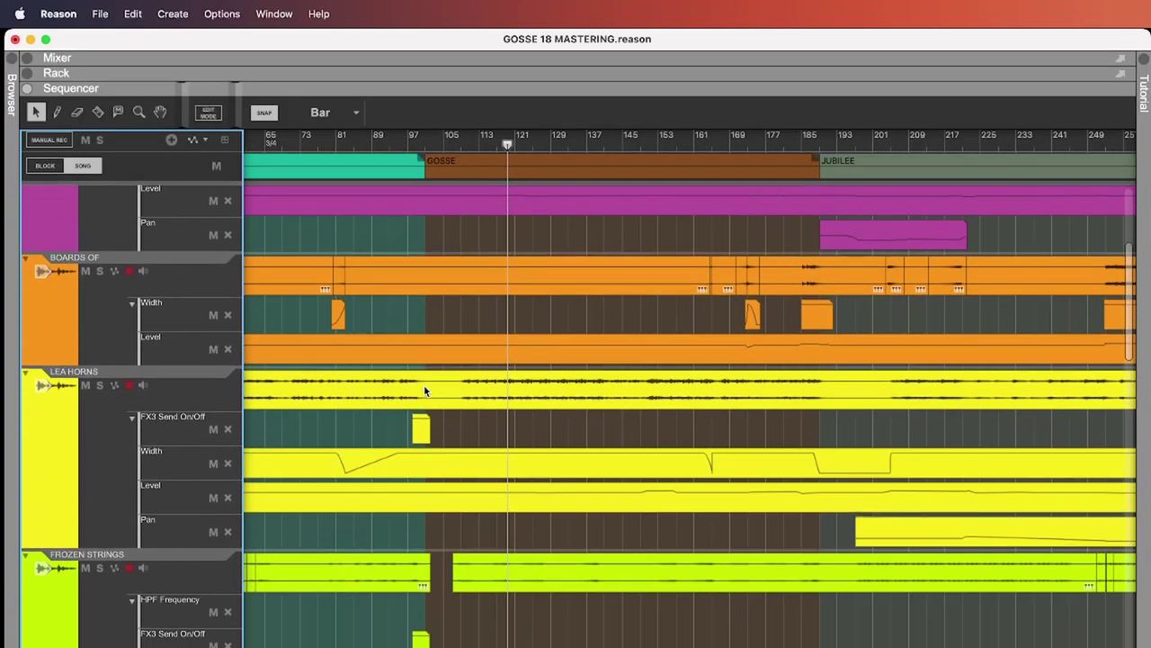
scroll(425, 390, "down", 1)
scroll(426, 390, "left", 1)
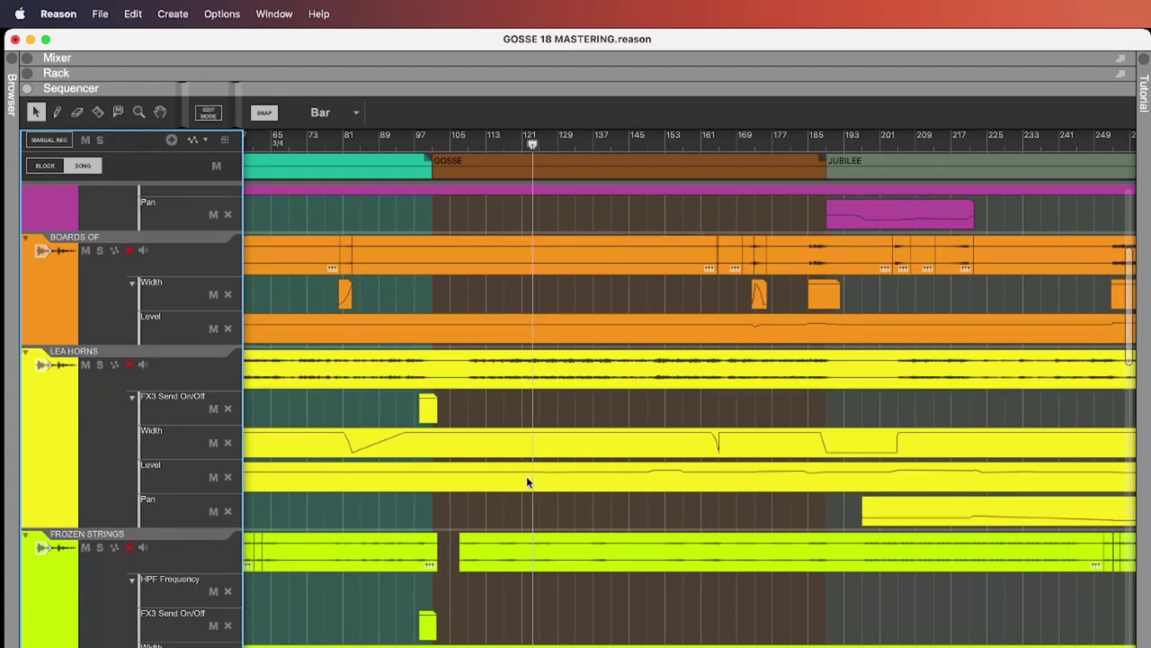
scroll(526, 482, "down", 10)
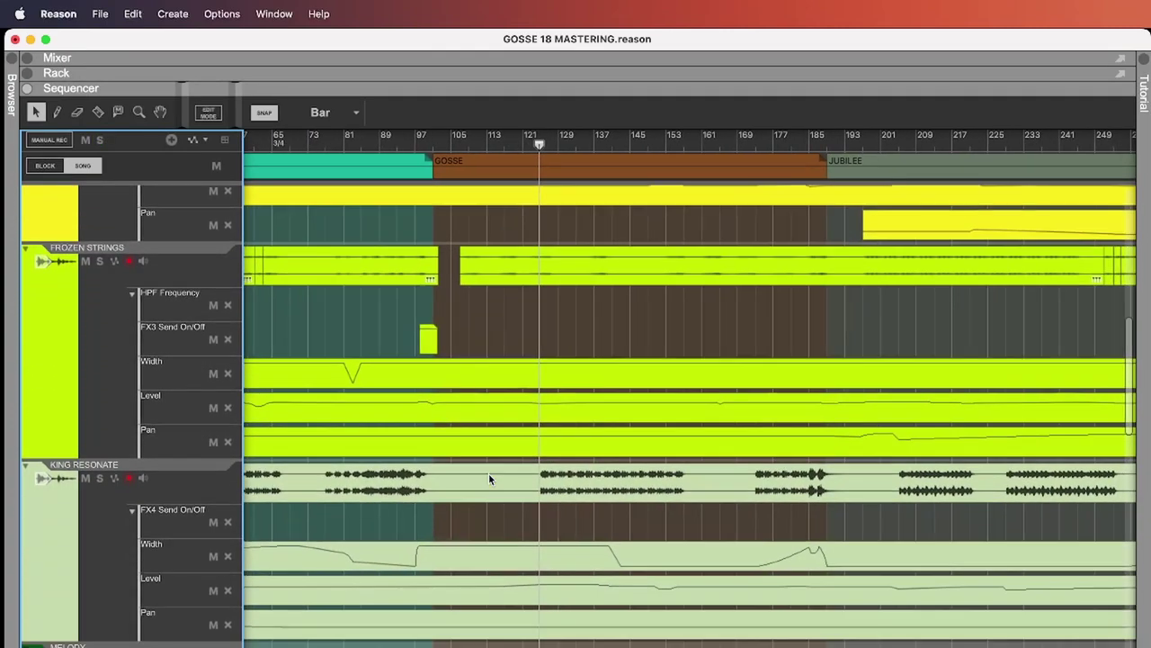
scroll(488, 478, "down", 10)
scroll(489, 478, "right", 2)
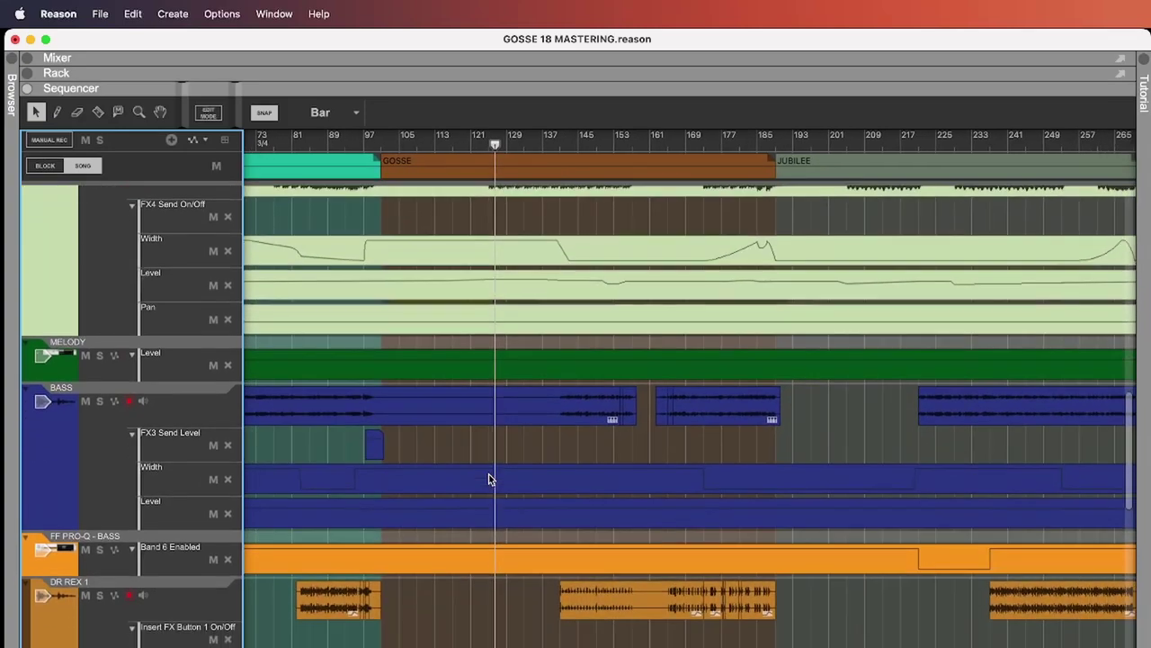
scroll(489, 479, "right", 2)
scroll(489, 479, "down", 6)
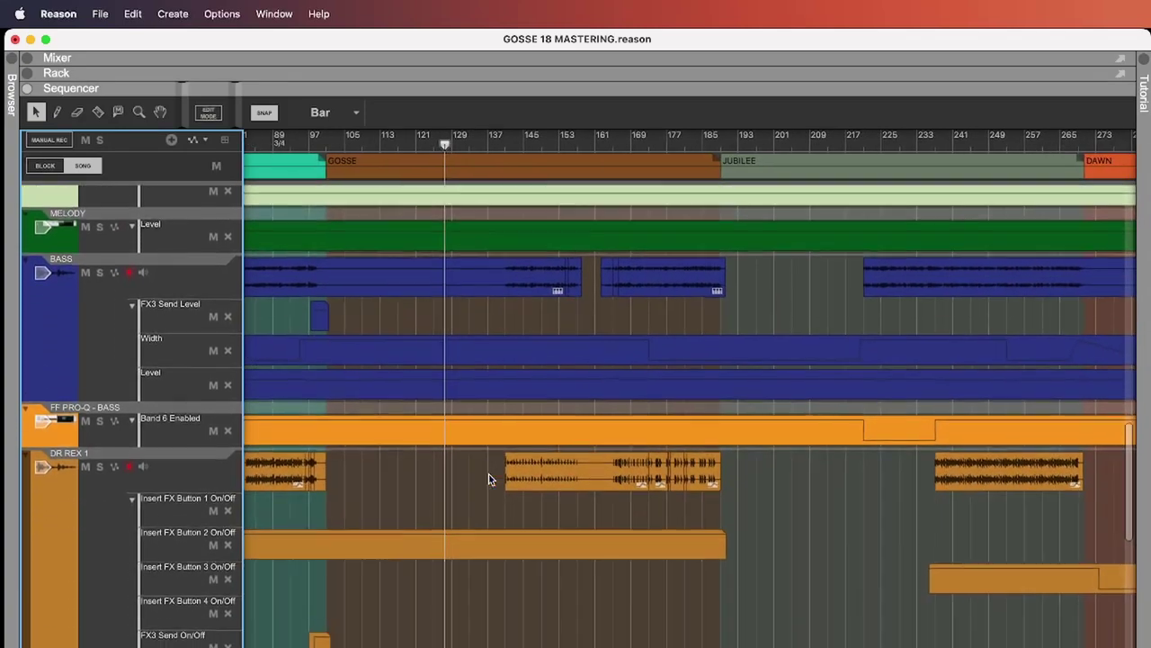
scroll(489, 479, "down", 2)
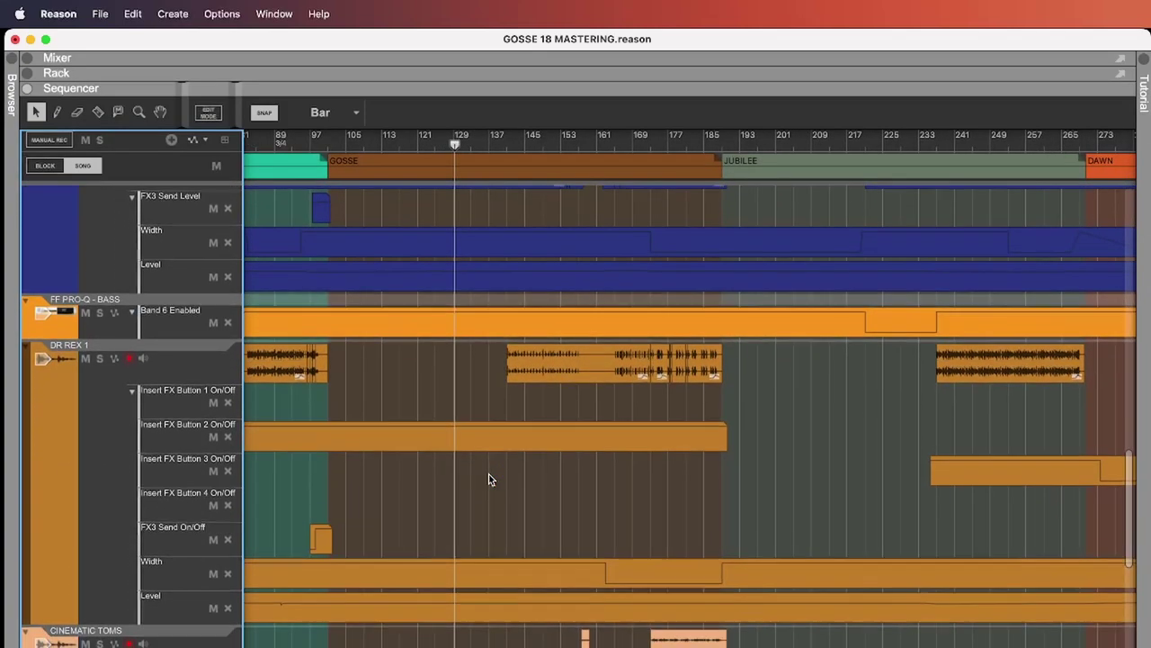
scroll(488, 479, "down", 7)
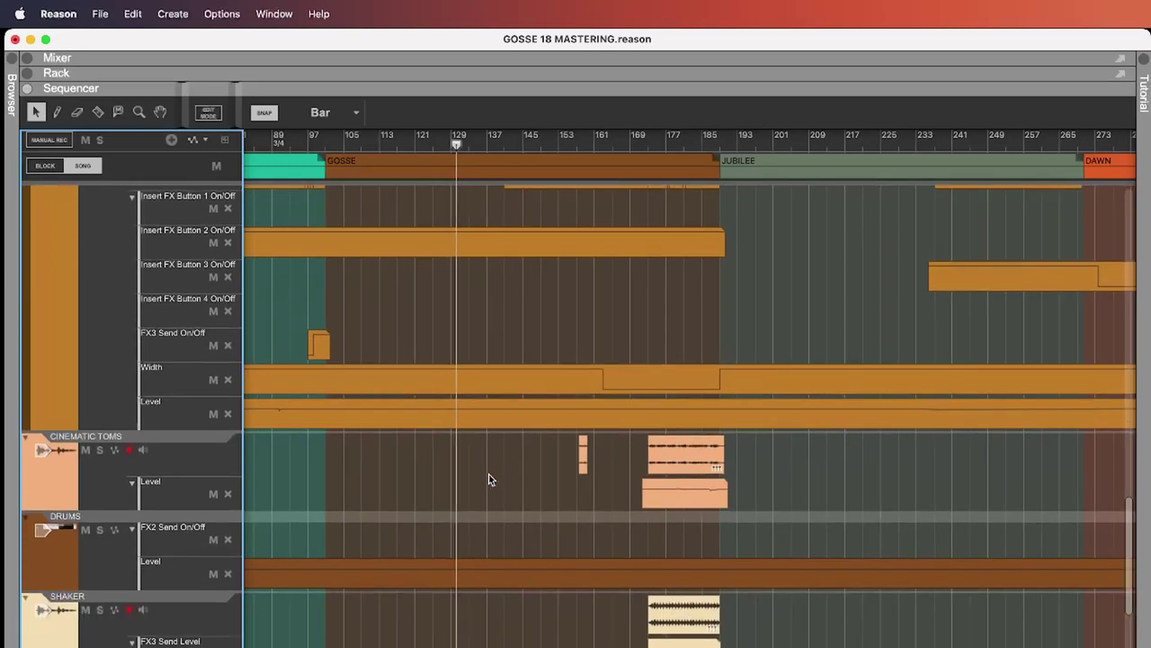
scroll(489, 479, "down", 6)
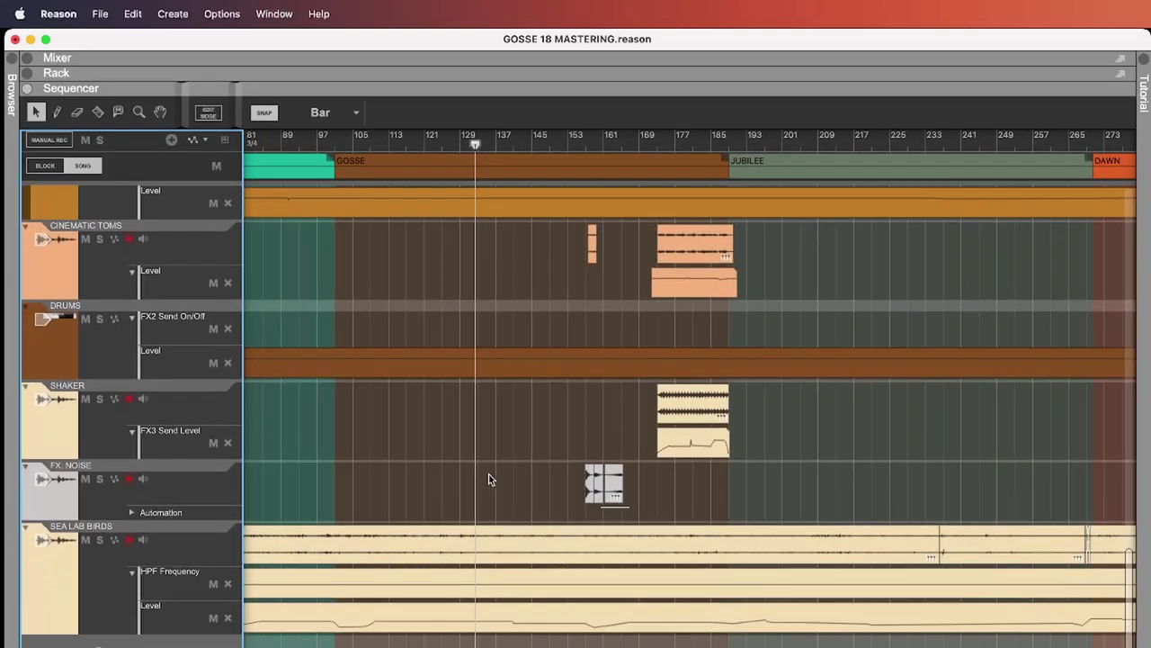
scroll(489, 479, "right", 1)
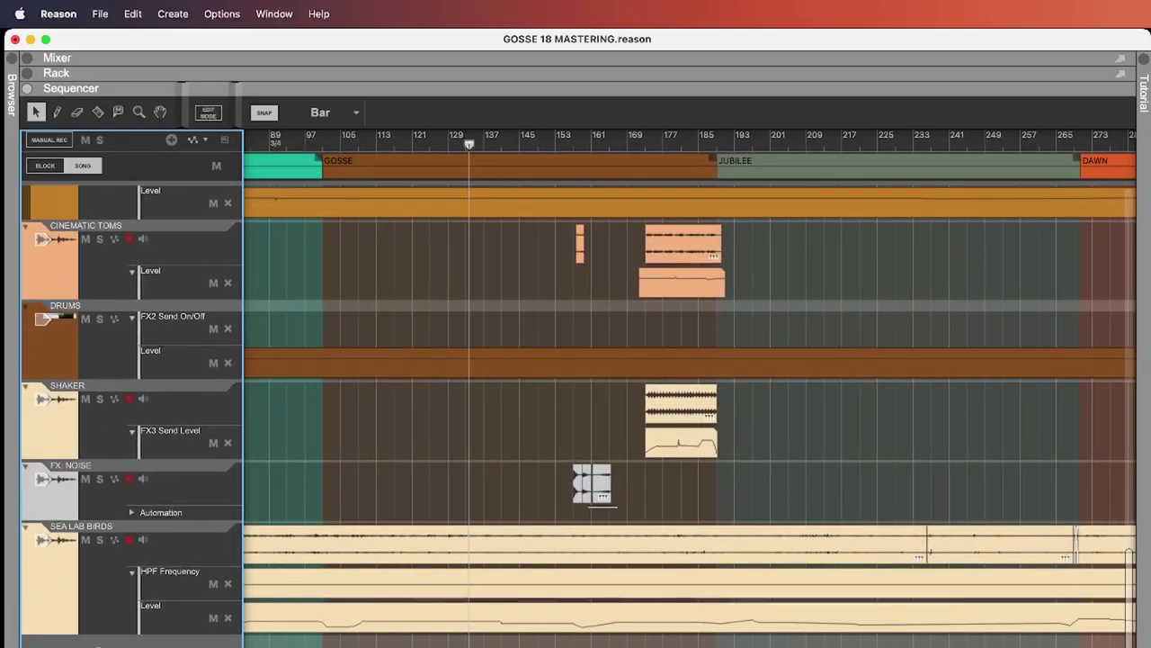
- Show the entire song timeline to examine its block sections from INTENSE PRE-SHOW to RELIEF
scroll(489, 480, "down", 5)
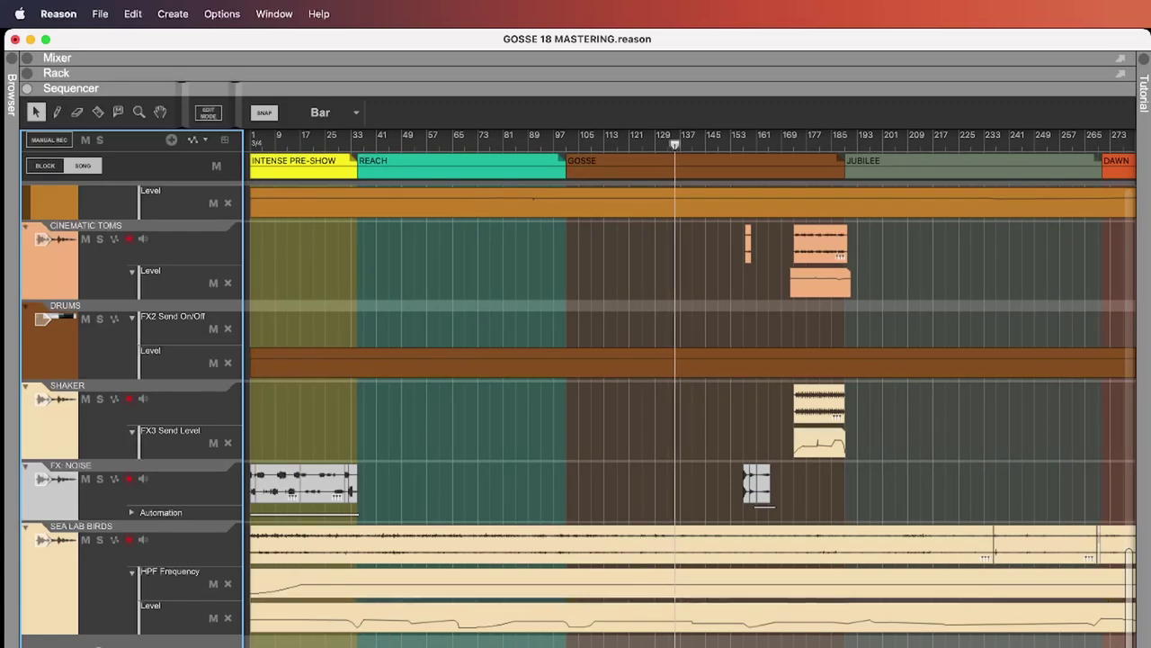
scroll(489, 480, "down", 1)
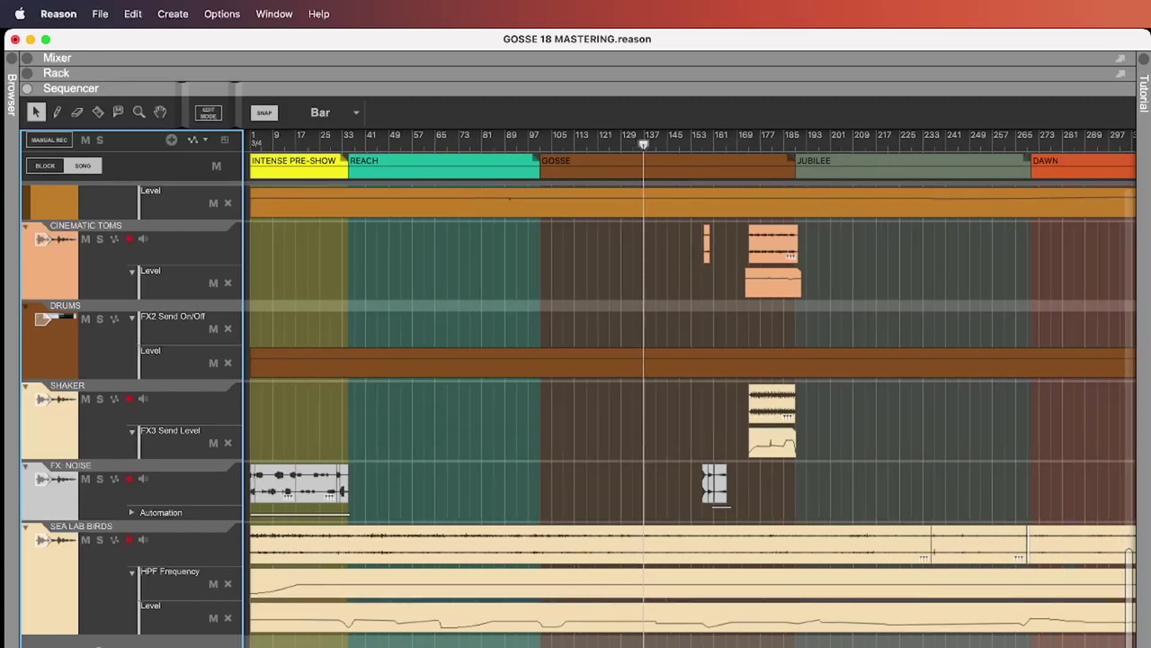
scroll(489, 480, "down", 6)
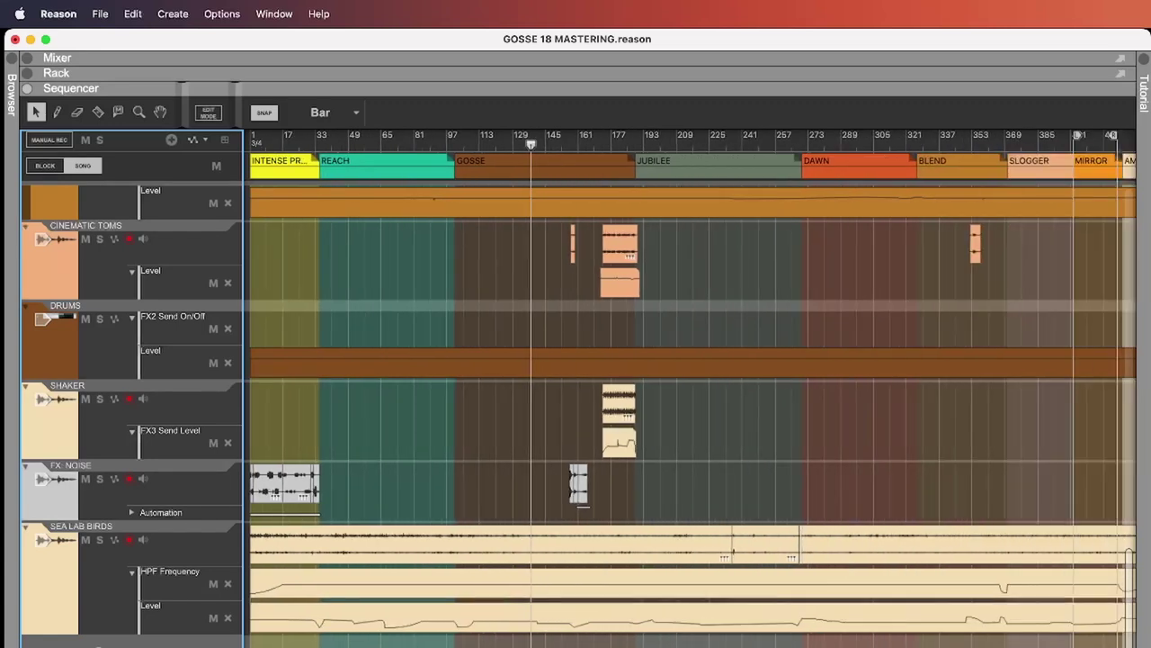
scroll(489, 479, "down", 1)
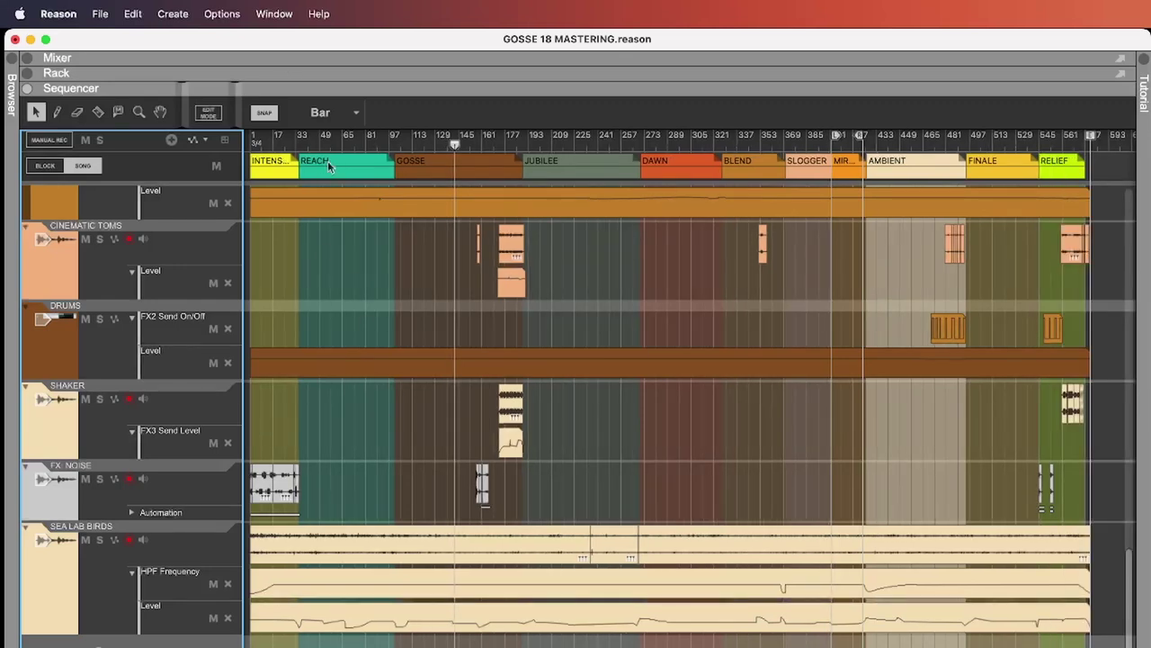
- Open the rack and examine the devices from the master section through the FX channels to HARPEGGIO
left_click(273, 72)
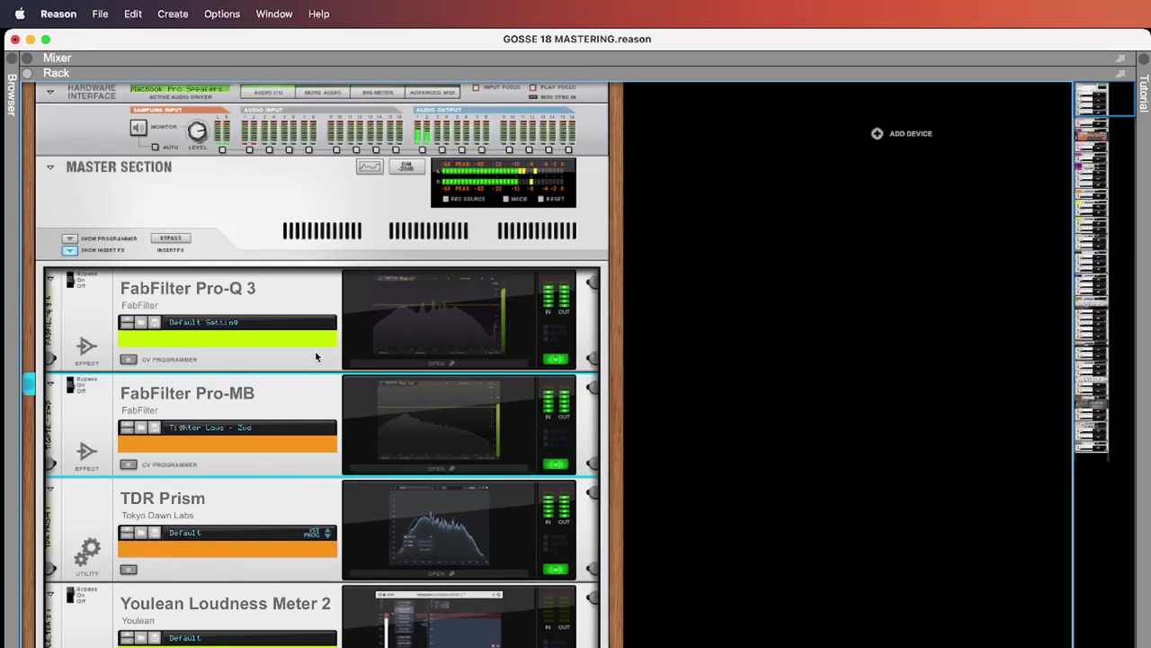
scroll(284, 357, "down", 10)
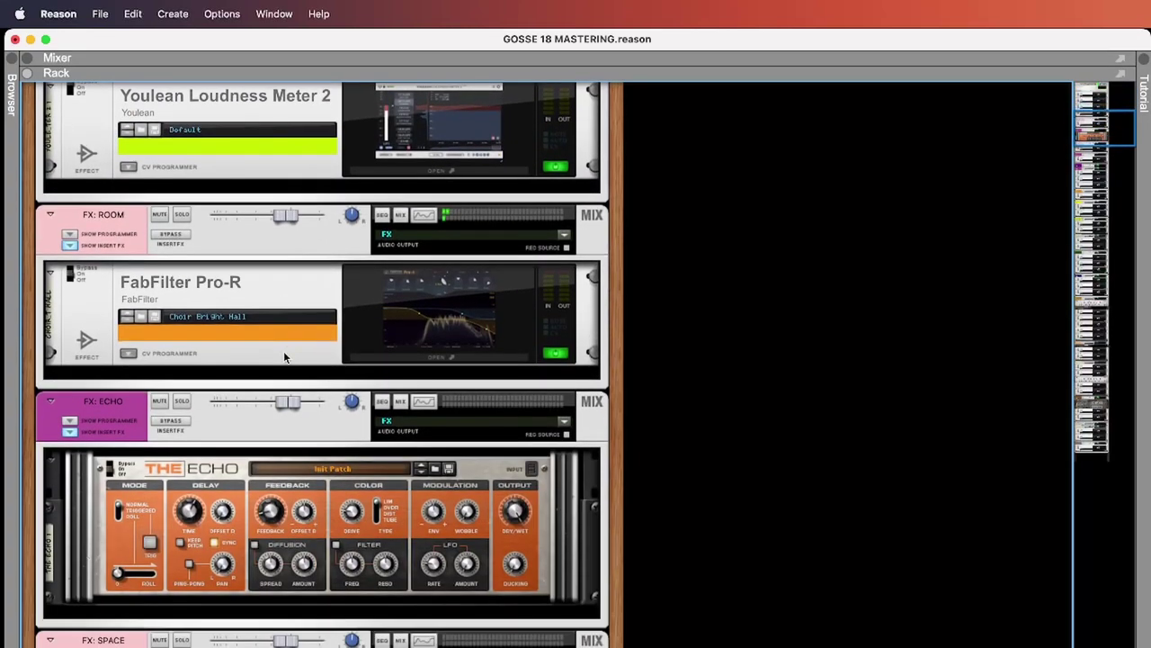
scroll(283, 357, "down", 5)
scroll(284, 357, "down", 6)
scroll(284, 357, "down", 3)
scroll(283, 358, "down", 6)
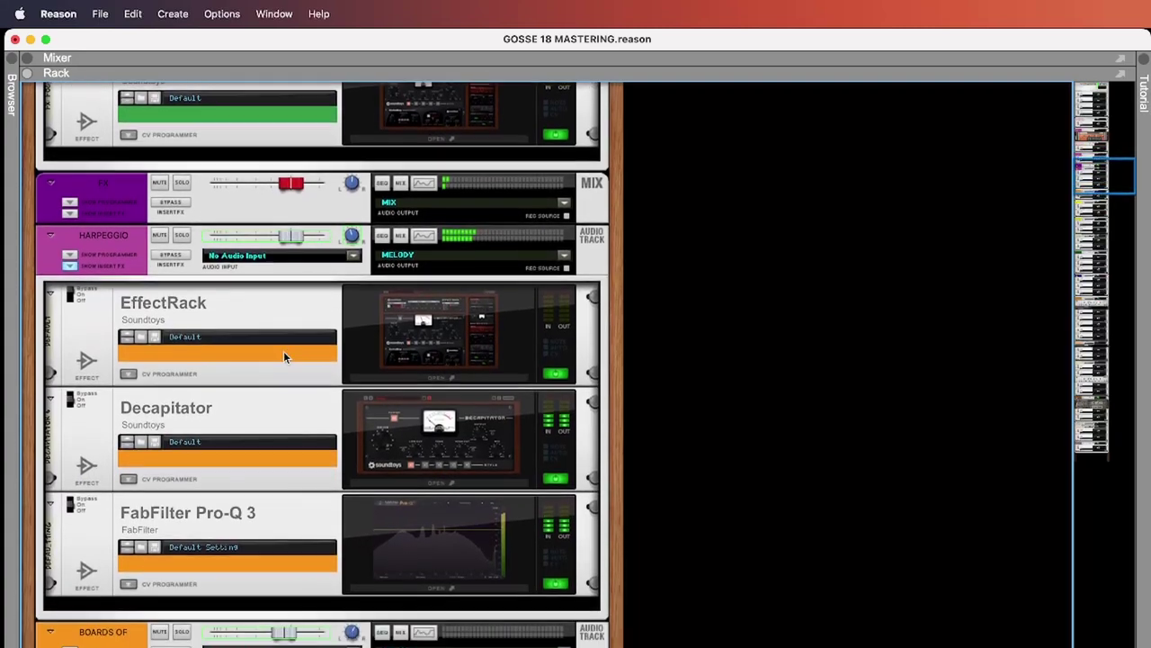
- Examine the insert effects on the melodic tracks from BOARDS OF to KING RESONATE, the MELODY bus and the BASS track
scroll(284, 357, "down", 8)
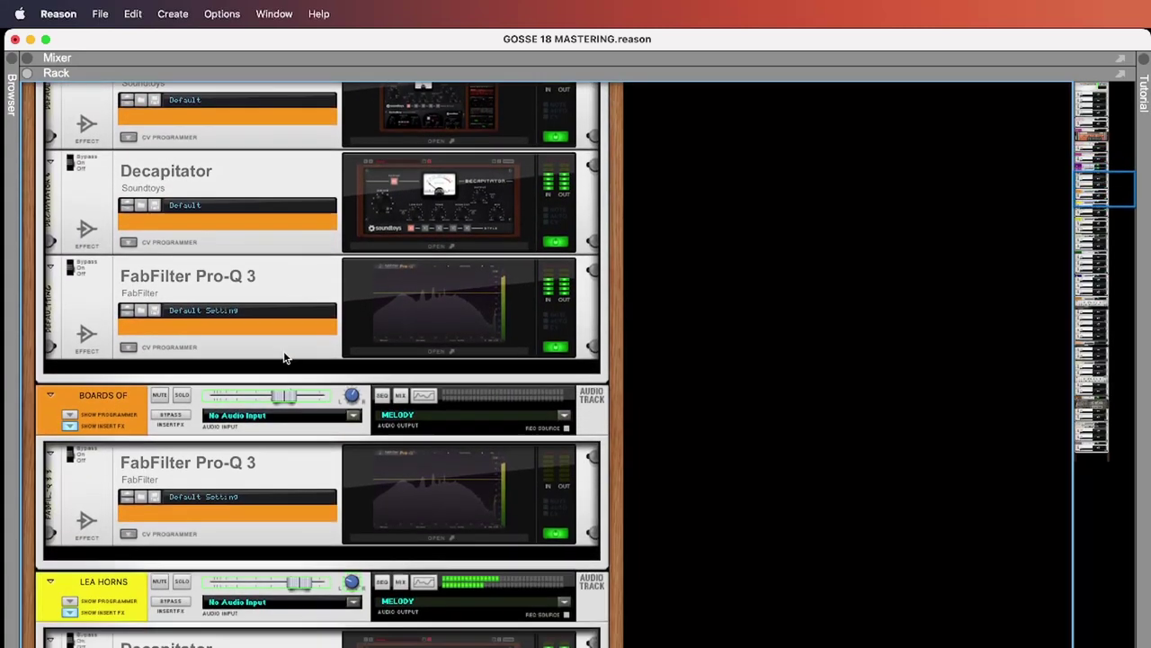
scroll(283, 357, "down", 6)
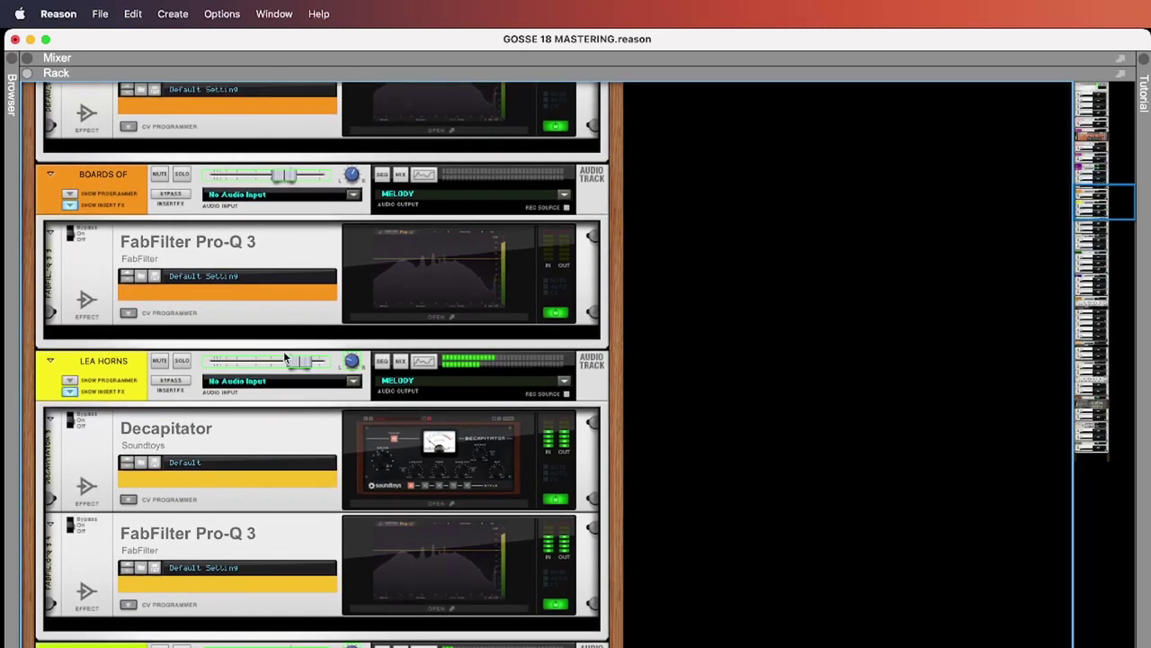
scroll(283, 357, "down", 6)
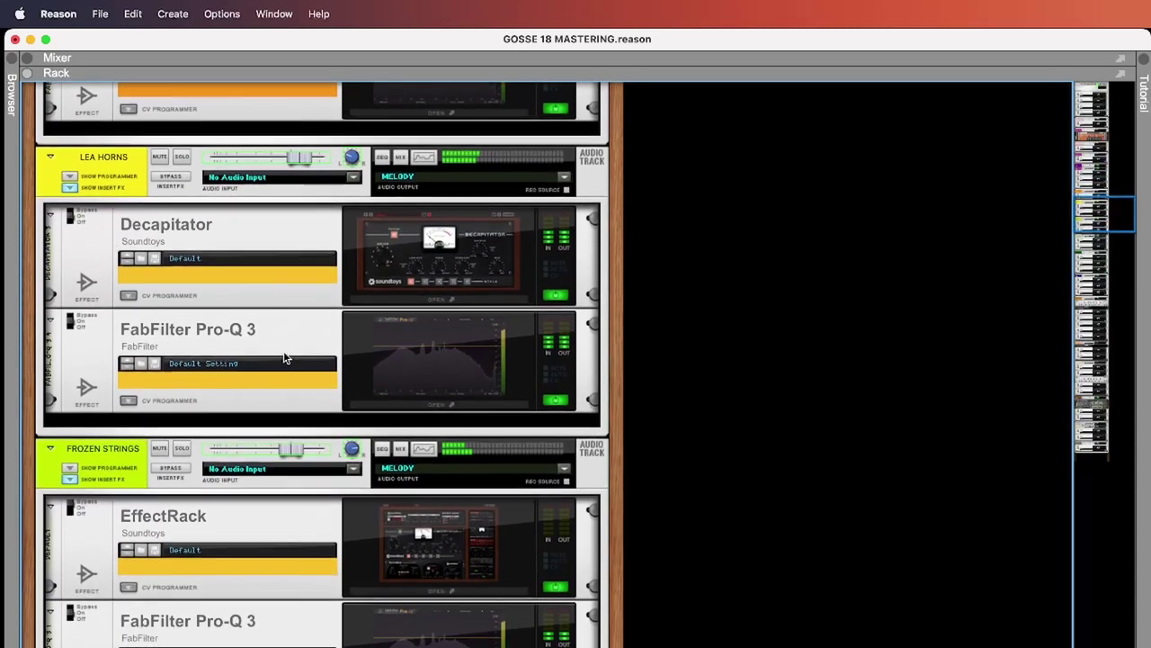
scroll(283, 357, "down", 4)
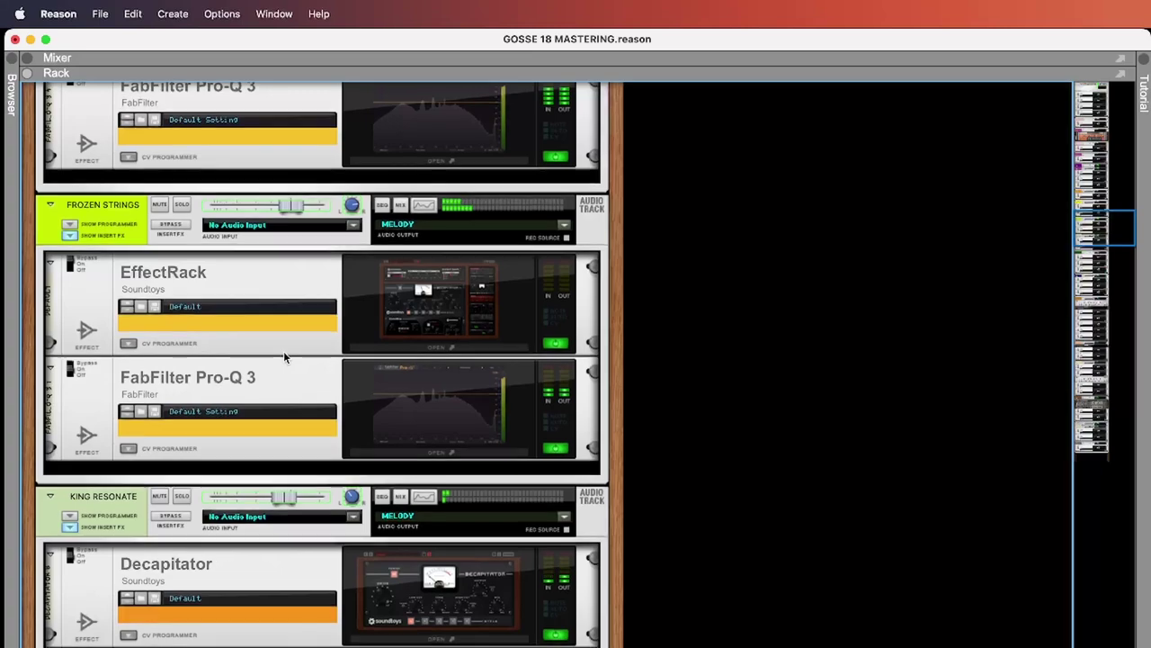
scroll(284, 357, "down", 7)
scroll(284, 358, "down", 4)
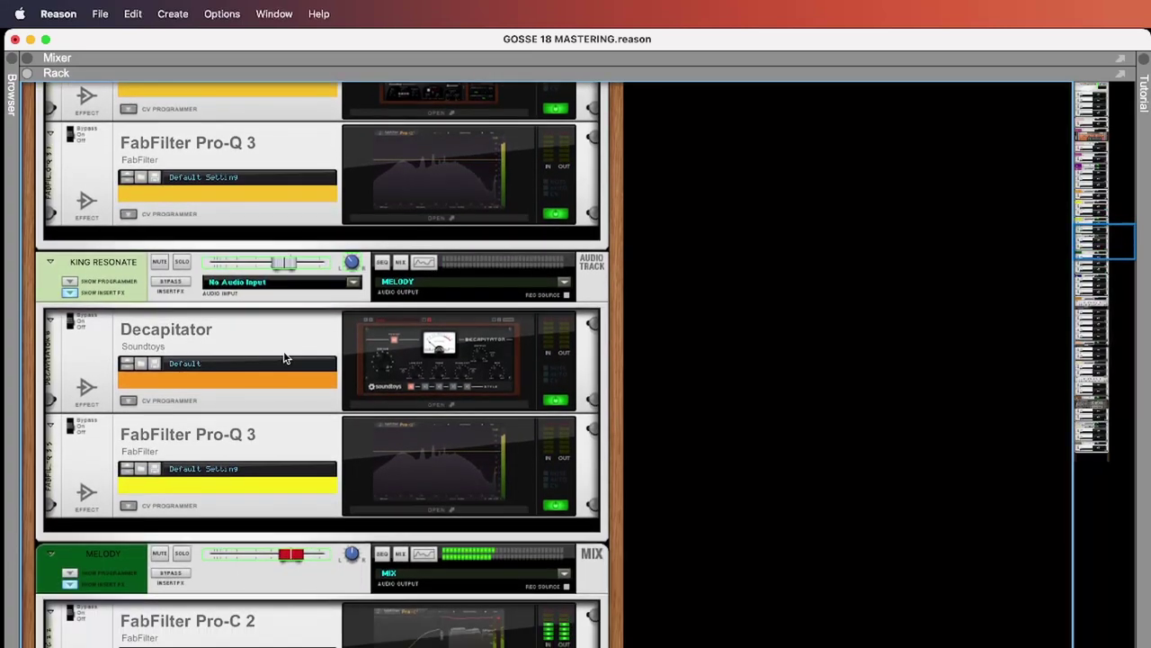
scroll(284, 357, "down", 5)
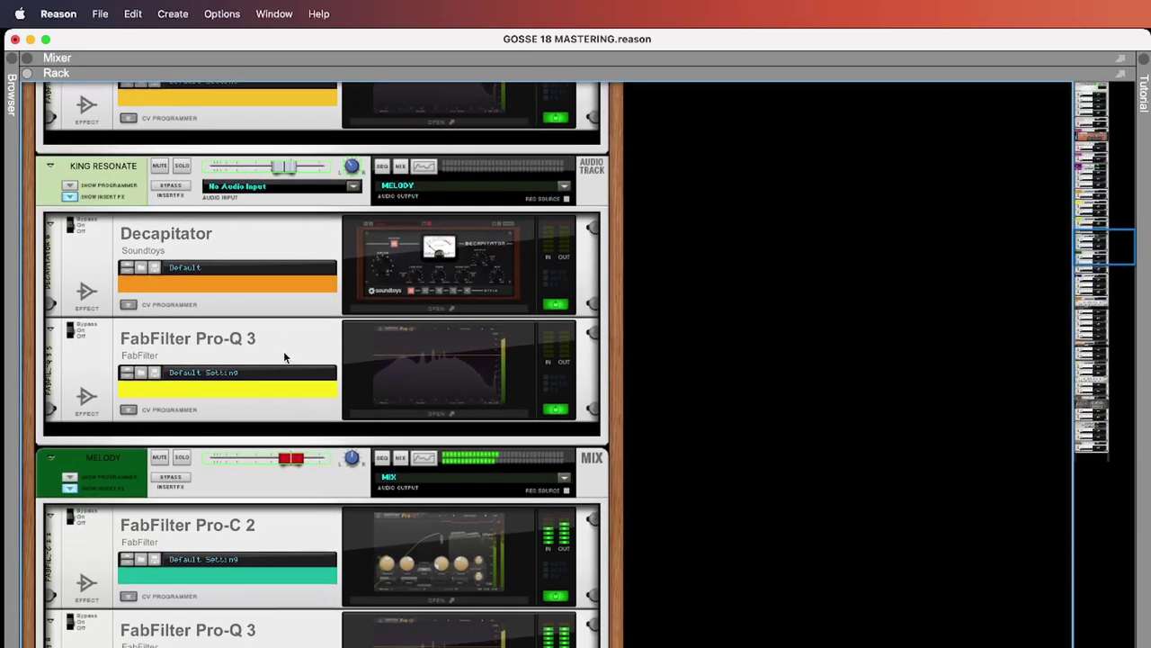
scroll(283, 357, "down", 7)
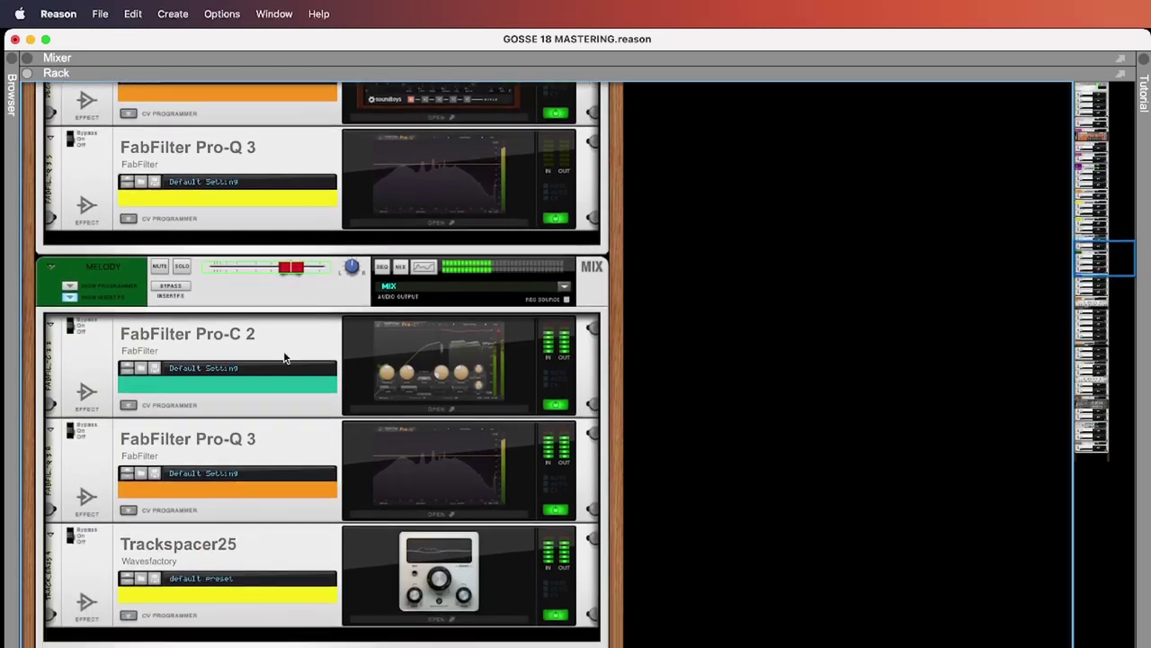
scroll(283, 357, "down", 8)
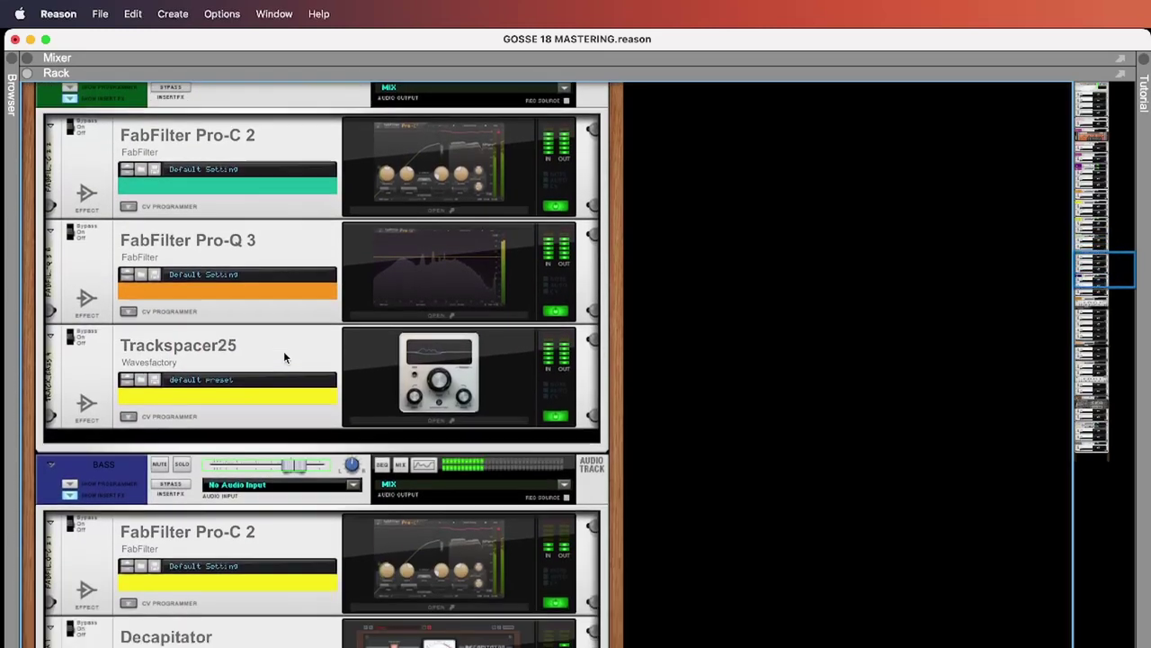
scroll(283, 356, "down", 6)
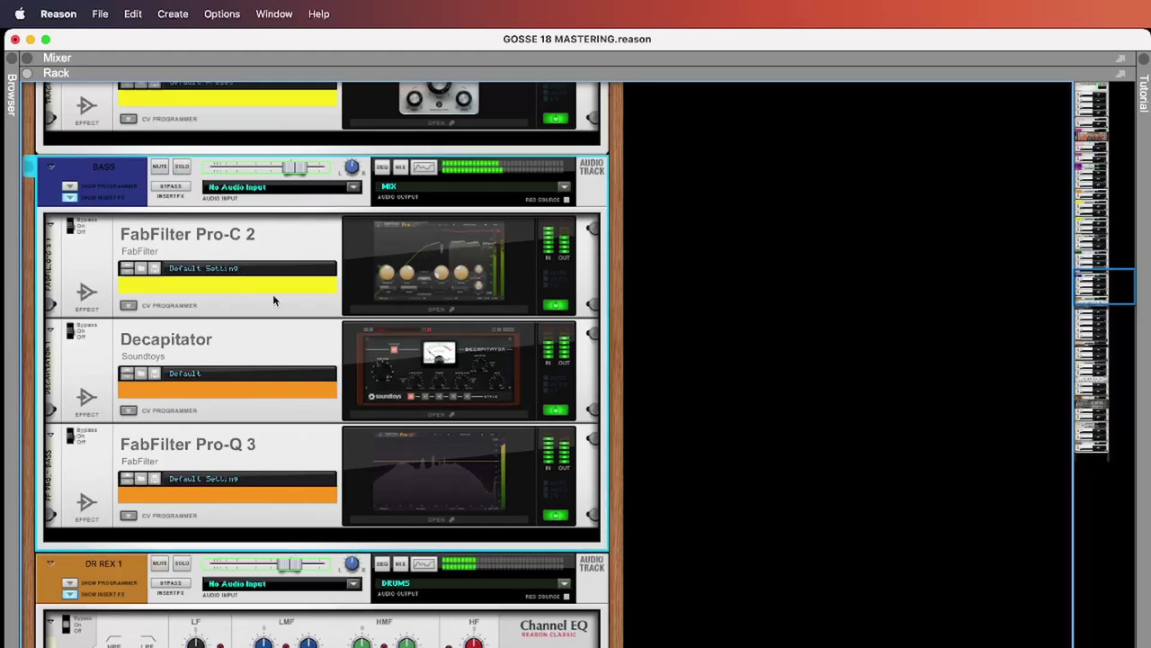
- Inspect the cable routing of the DR REX 1 track's insert chain on the back of the rack, then return to the front
scroll(274, 301, "down", 8)
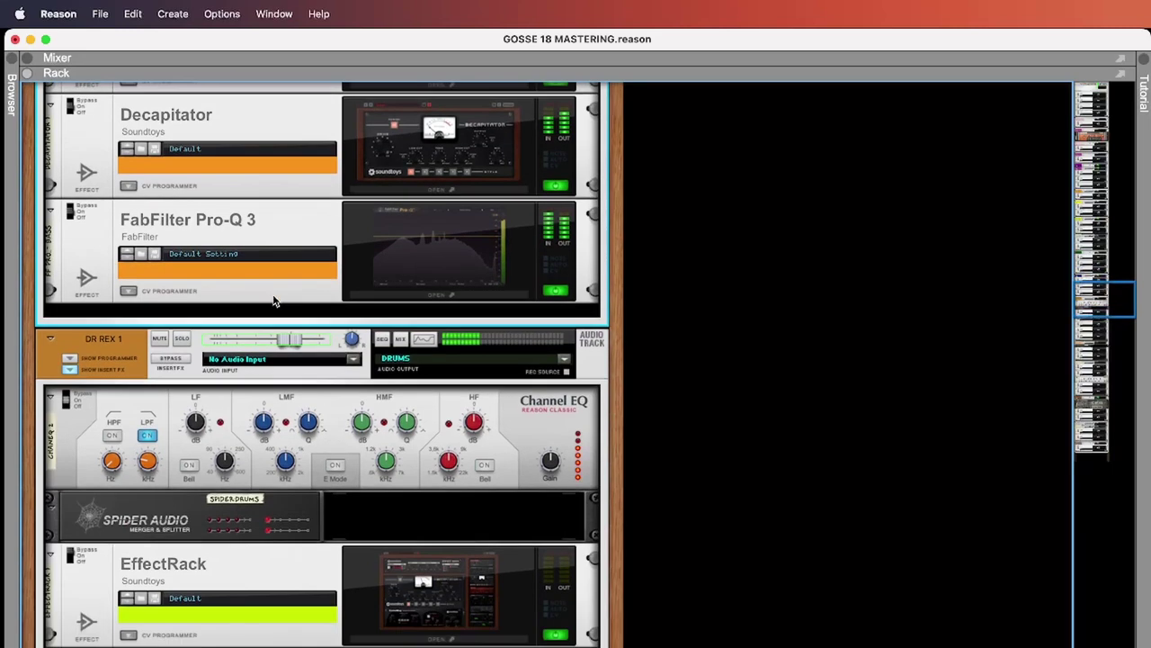
scroll(274, 300, "down", 6)
scroll(274, 301, "down", 2)
key("Tab")
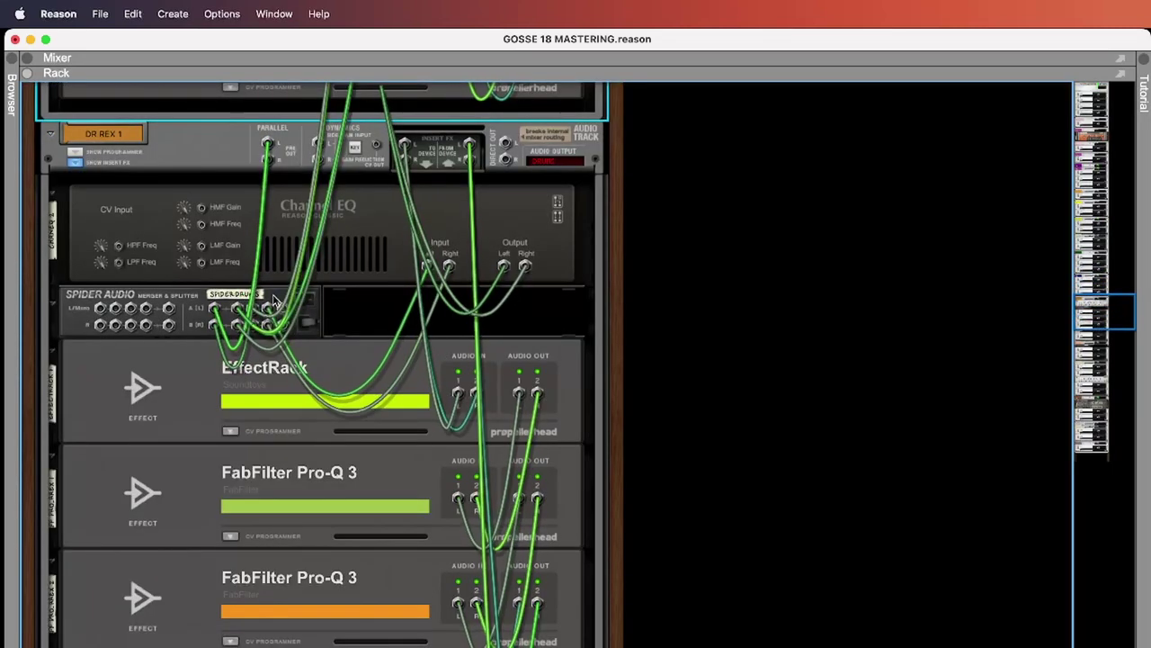
scroll(275, 300, "down", 2)
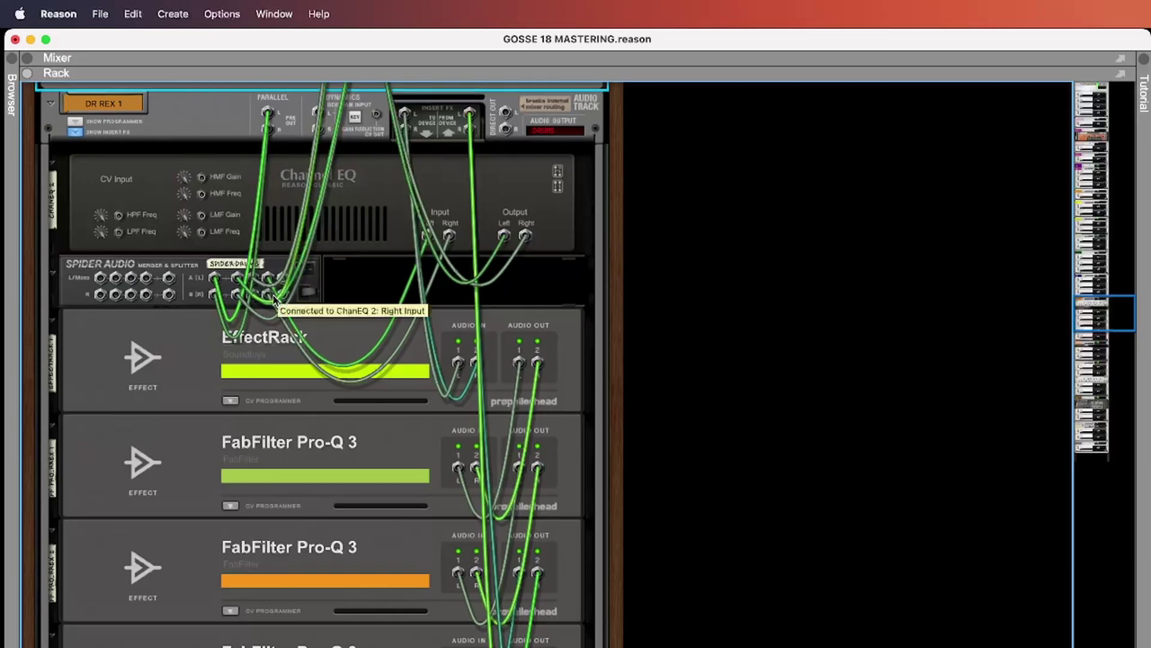
key("Tab")
- Open the Trackspacer25 plug-in at the end of the DR REX 1 insert chain
scroll(274, 300, "down", 10)
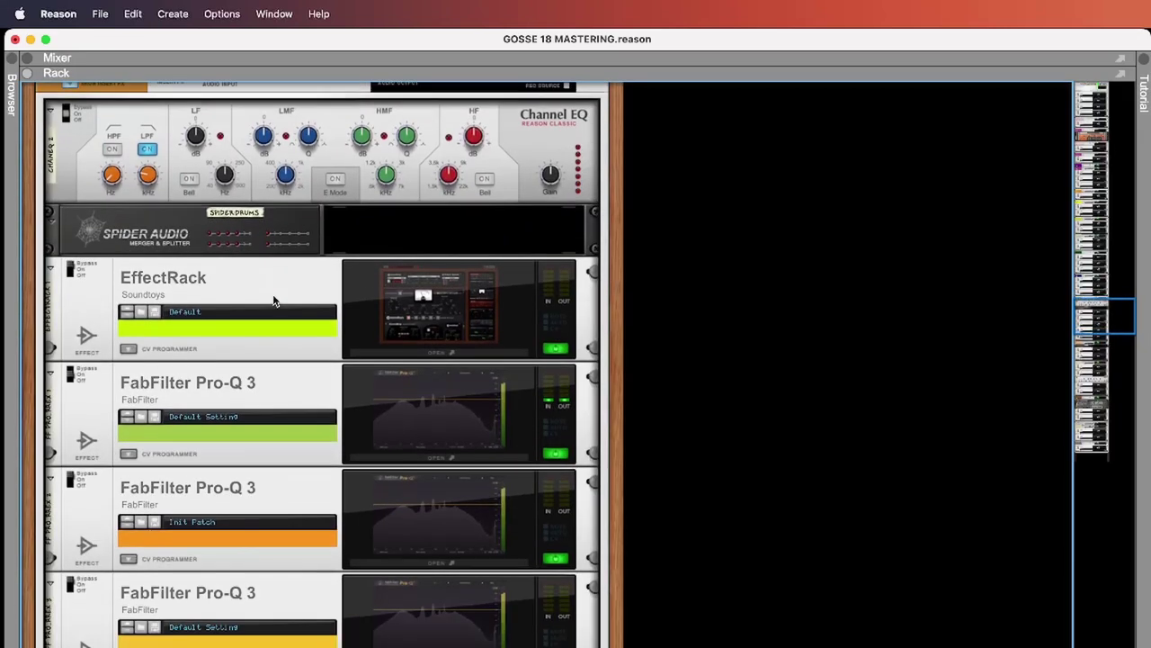
scroll(275, 300, "down", 3)
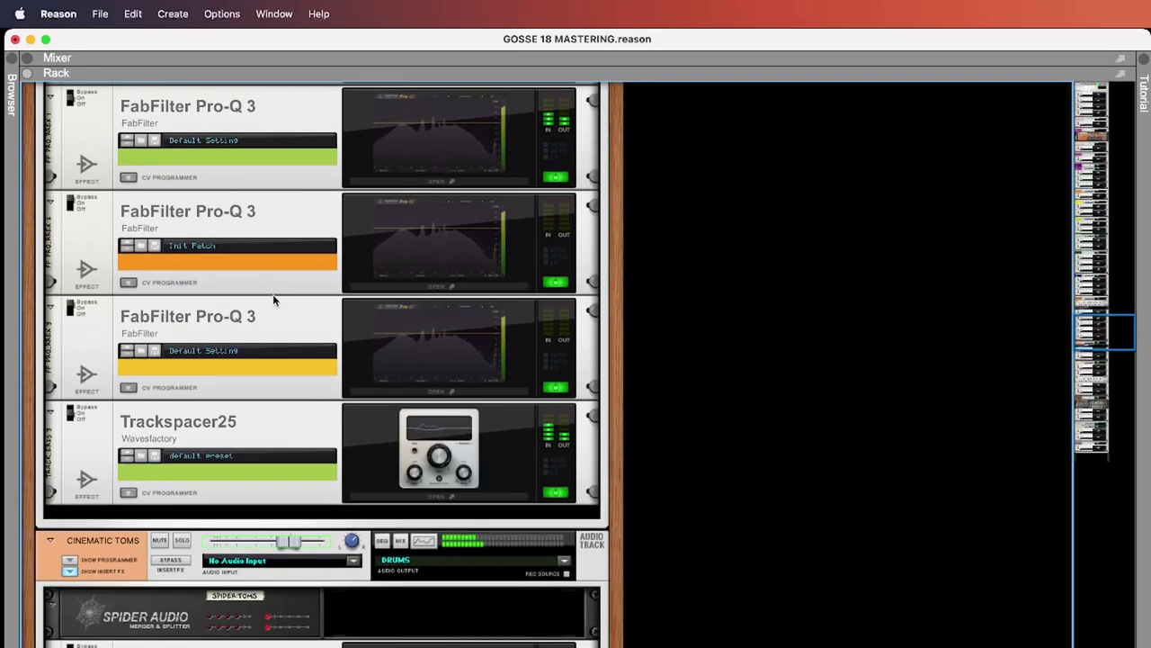
left_click(441, 498)
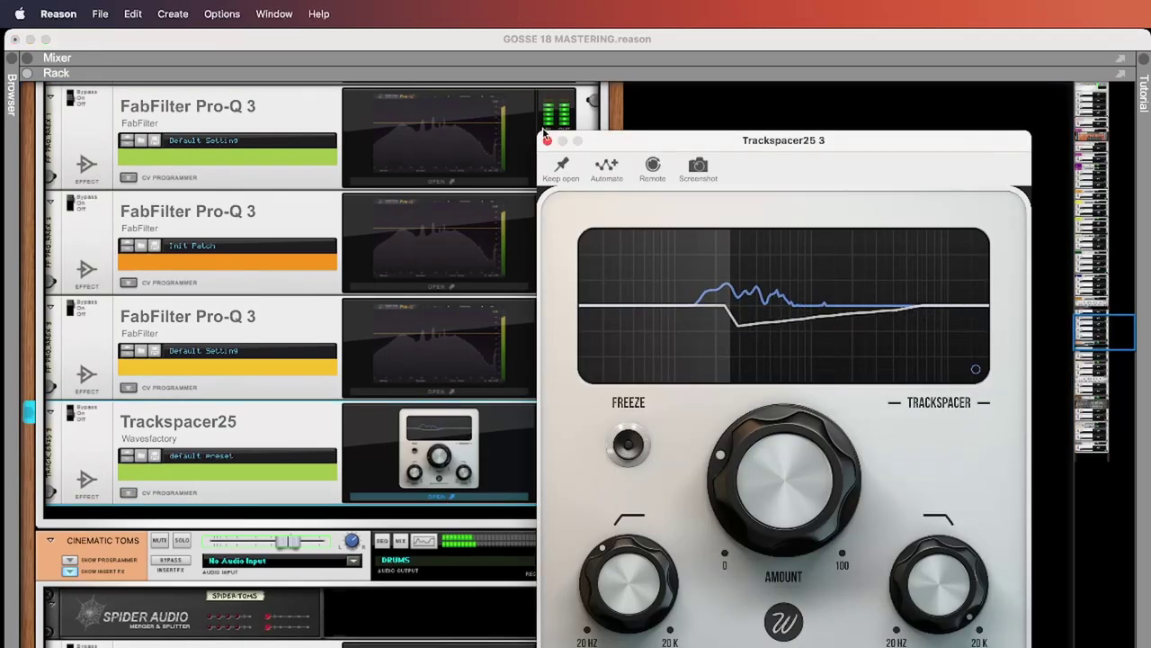
- Close the Trackspacer25 plug-in, then inspect the FabFilter Pro-Q 3 curve on the CINEMATIC TOMS track and close it
left_click(547, 142)
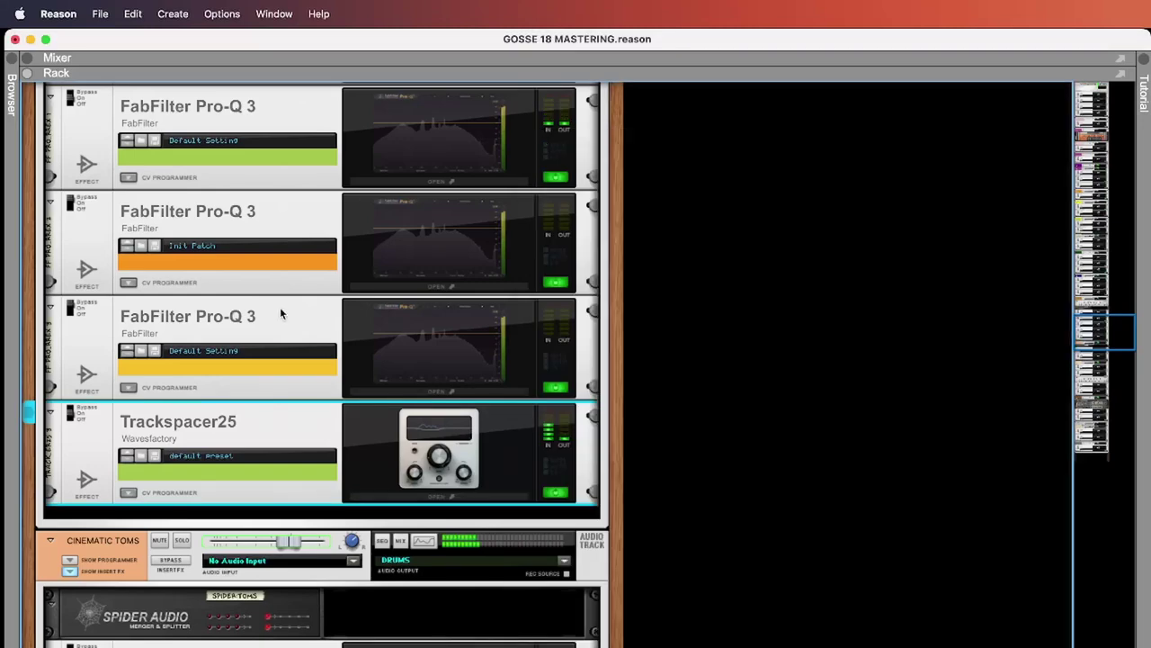
scroll(280, 307, "down", 10)
scroll(280, 312, "down", 3)
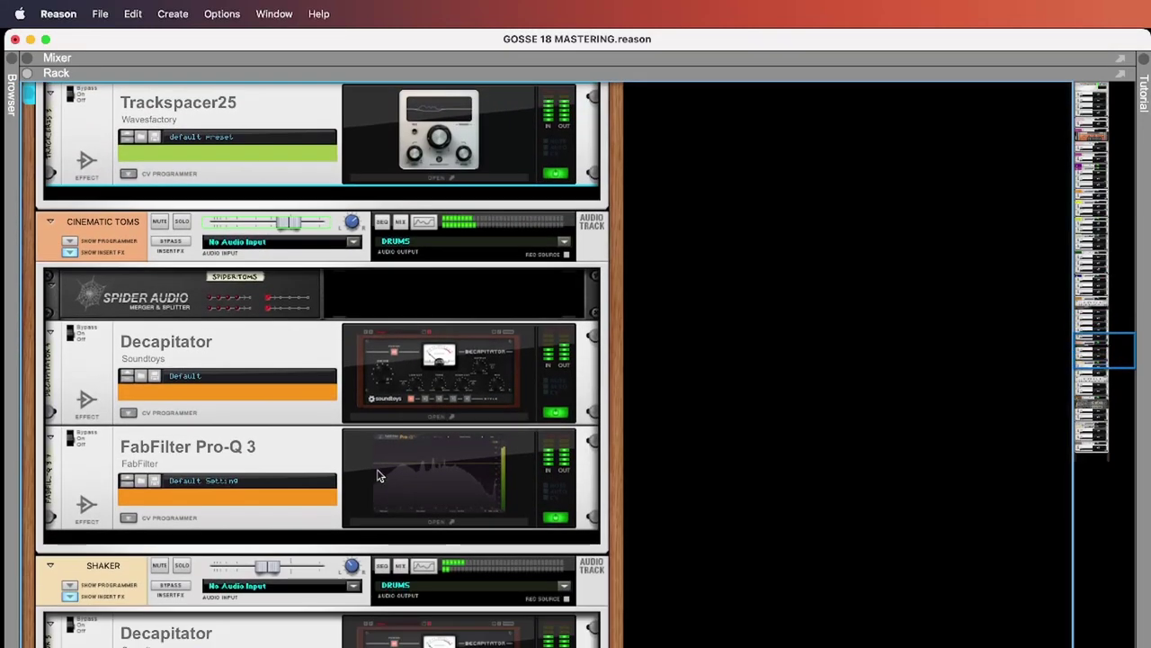
left_click(434, 521)
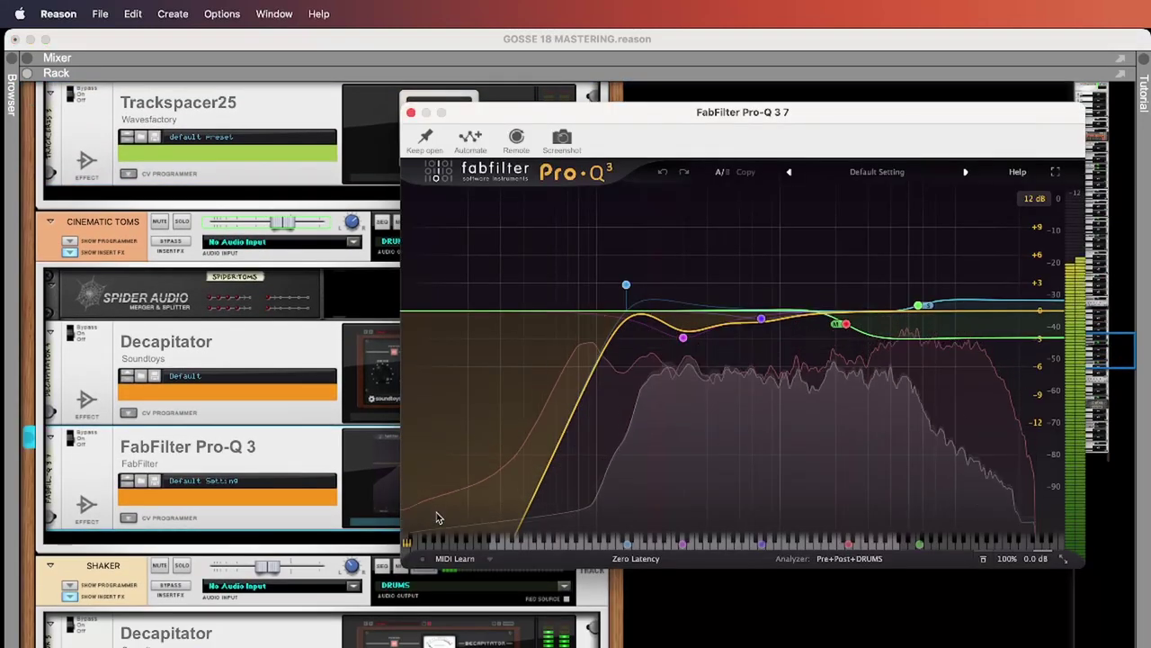
left_click(352, 540)
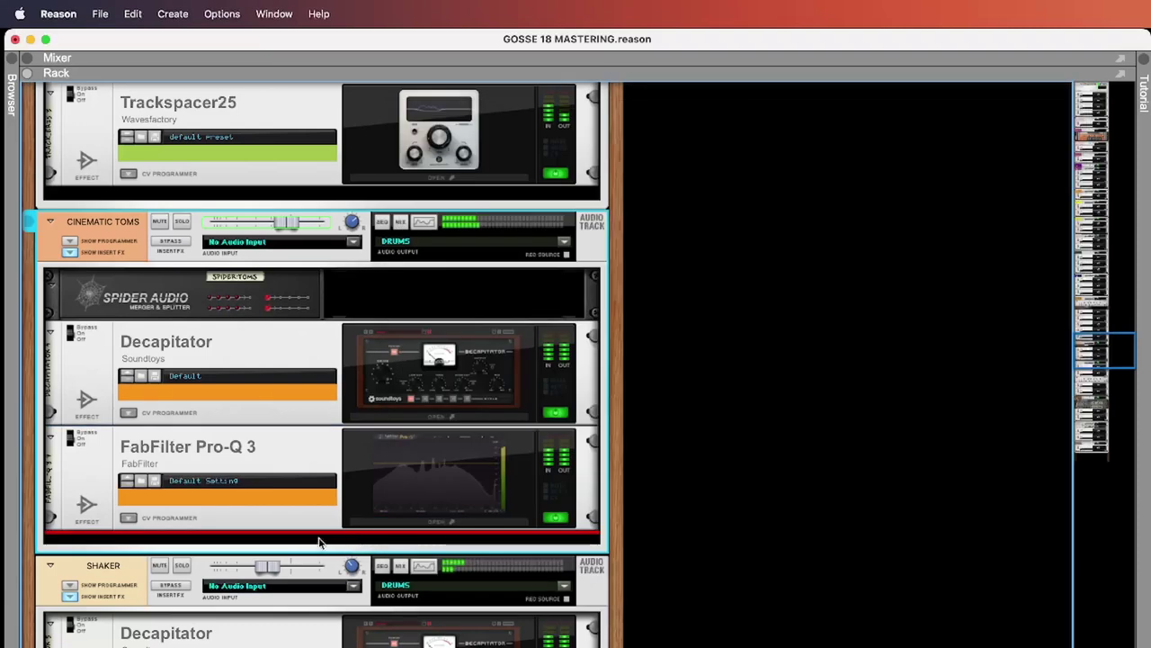
- Review the SHAKER and DRUMS insert chains, viewing the DRUMS bus's FabFilter Pro-Q 3 curve and closing it
scroll(324, 540, "down", 18)
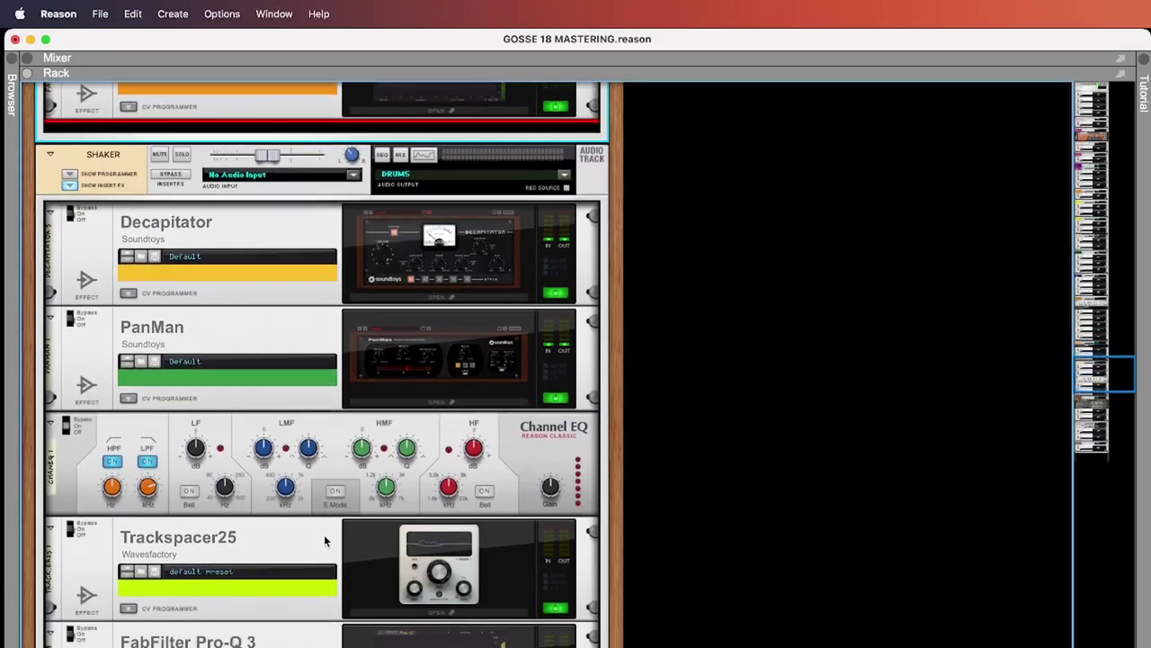
scroll(325, 540, "down", 12)
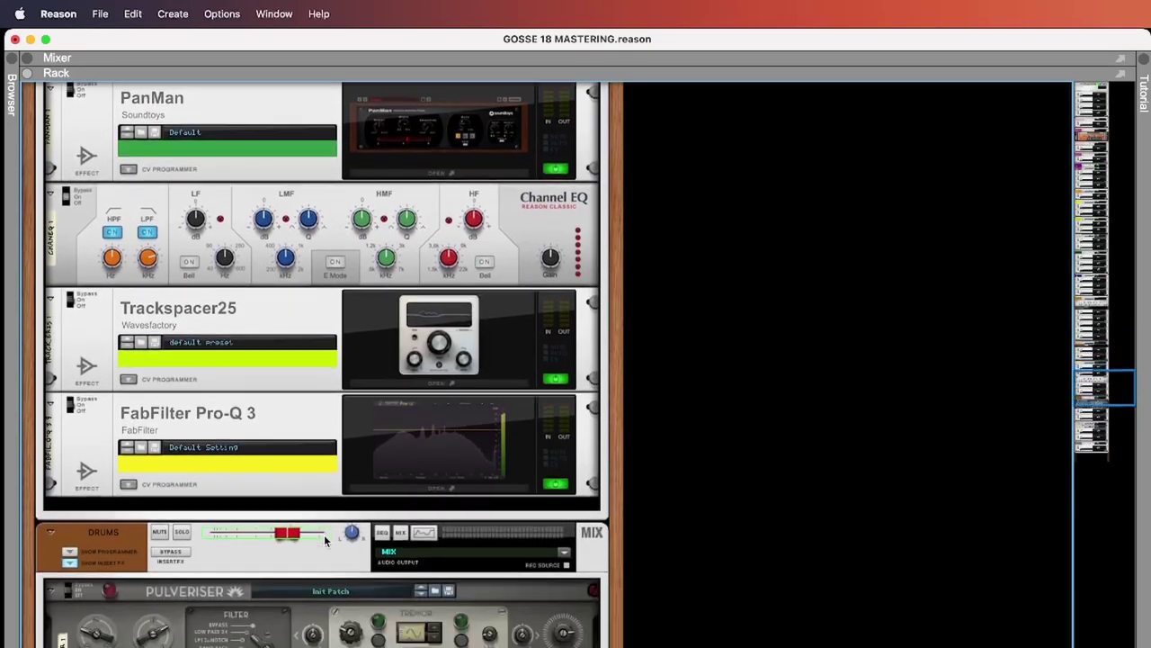
scroll(324, 534, "down", 9)
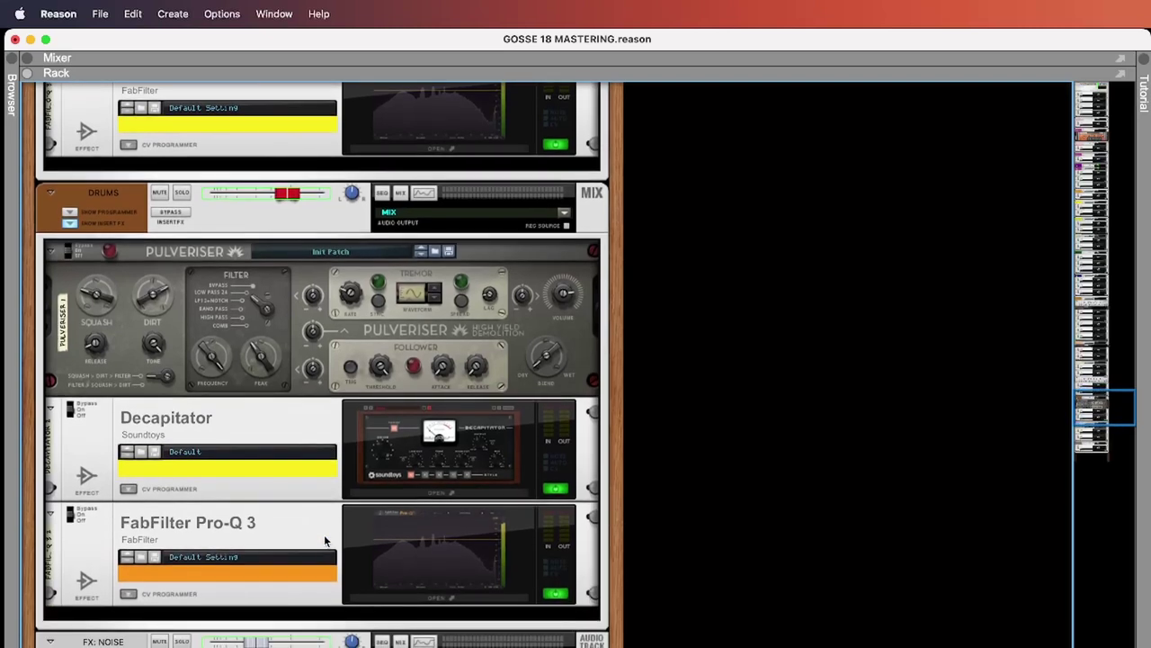
scroll(324, 535, "down", 1)
left_click(445, 590)
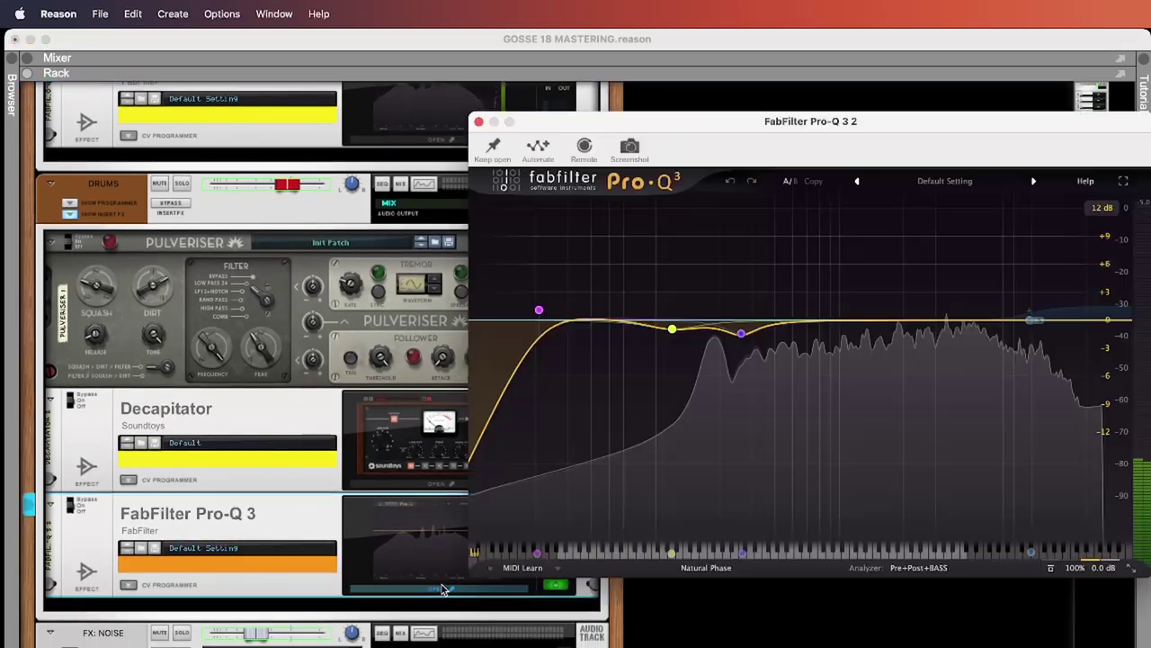
left_click(478, 122)
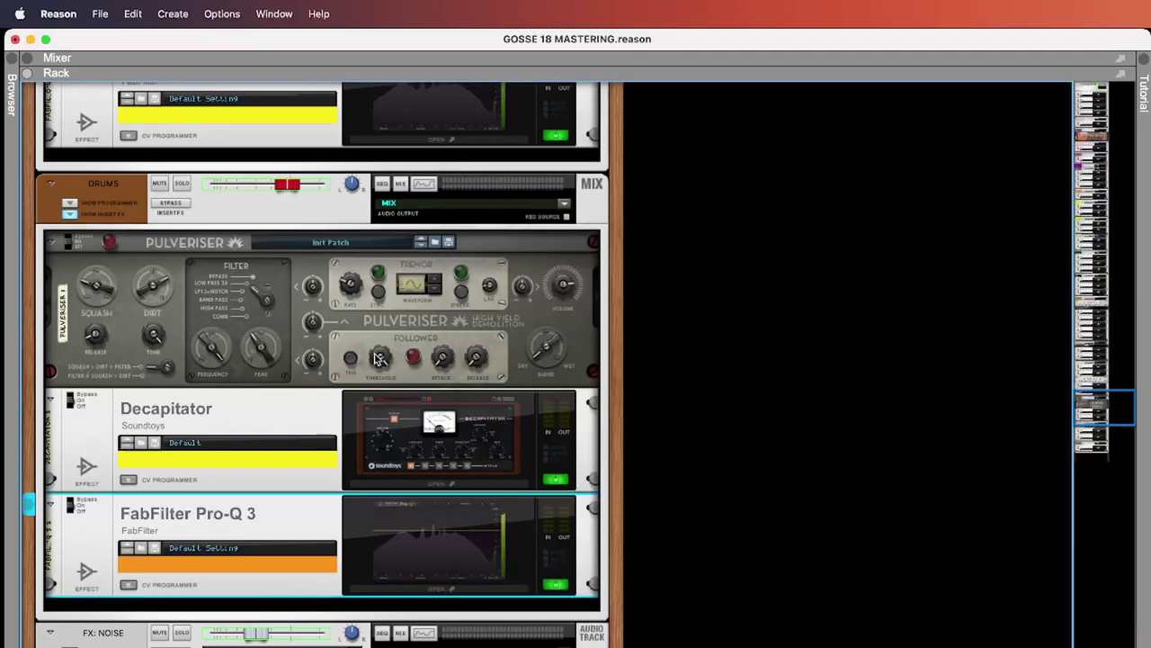
- Inspect the FabFilter Pro-Q 3 equalizer on the SEA LAB BIRDS track and close it
scroll(374, 355, "down", 13)
scroll(376, 358, "down", 6)
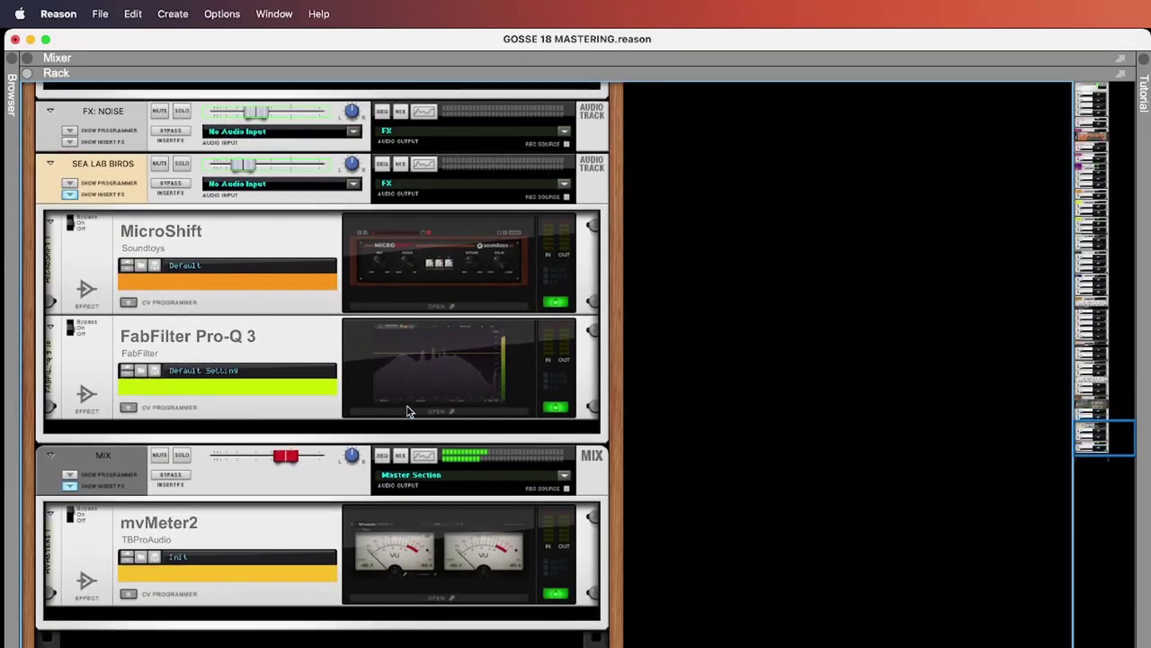
left_click(407, 411)
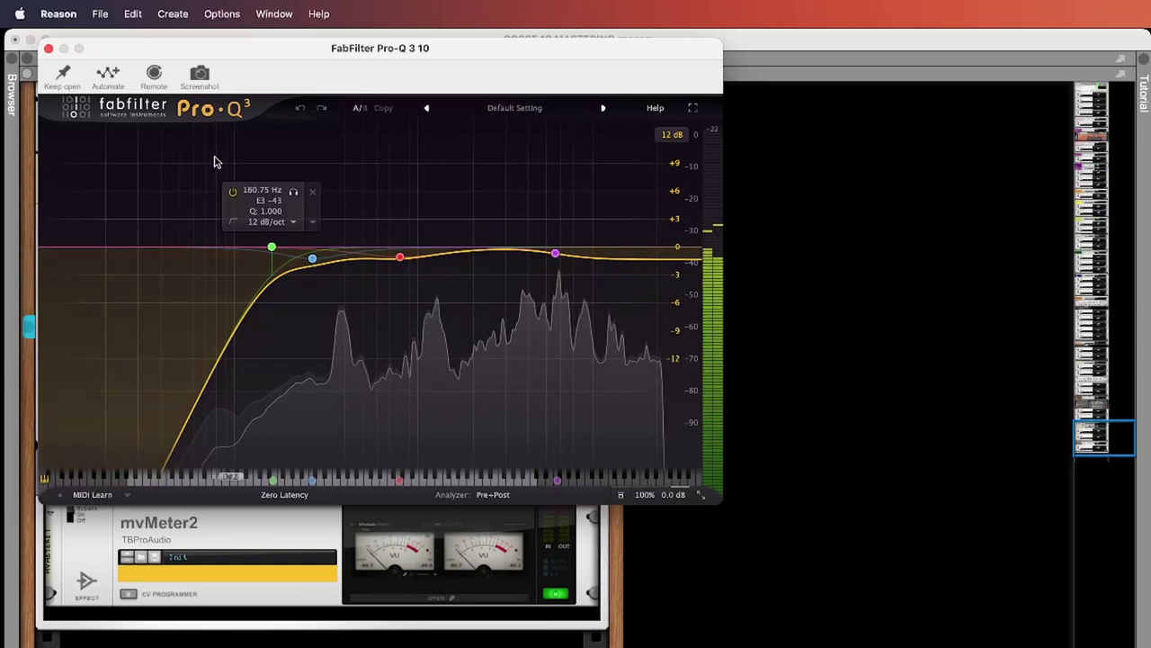
left_click(50, 51)
- Check the levels in the mvMeter2 VU meter on the MIX bus and close the plug-in
scroll(227, 337, "down", 3)
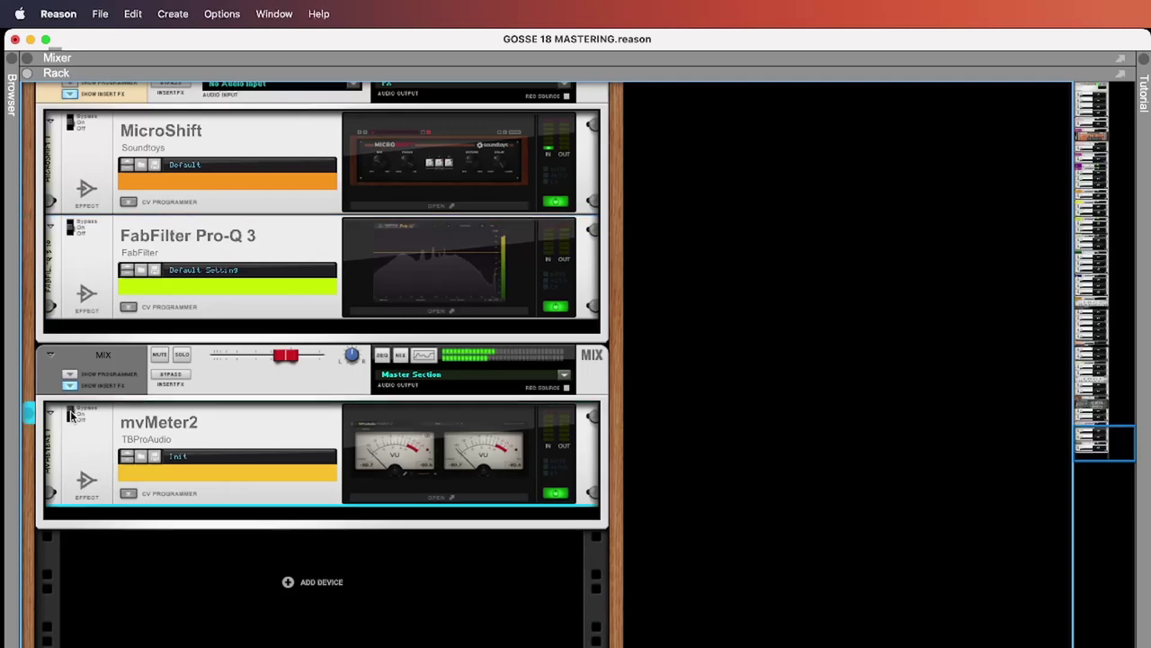
left_click(410, 498)
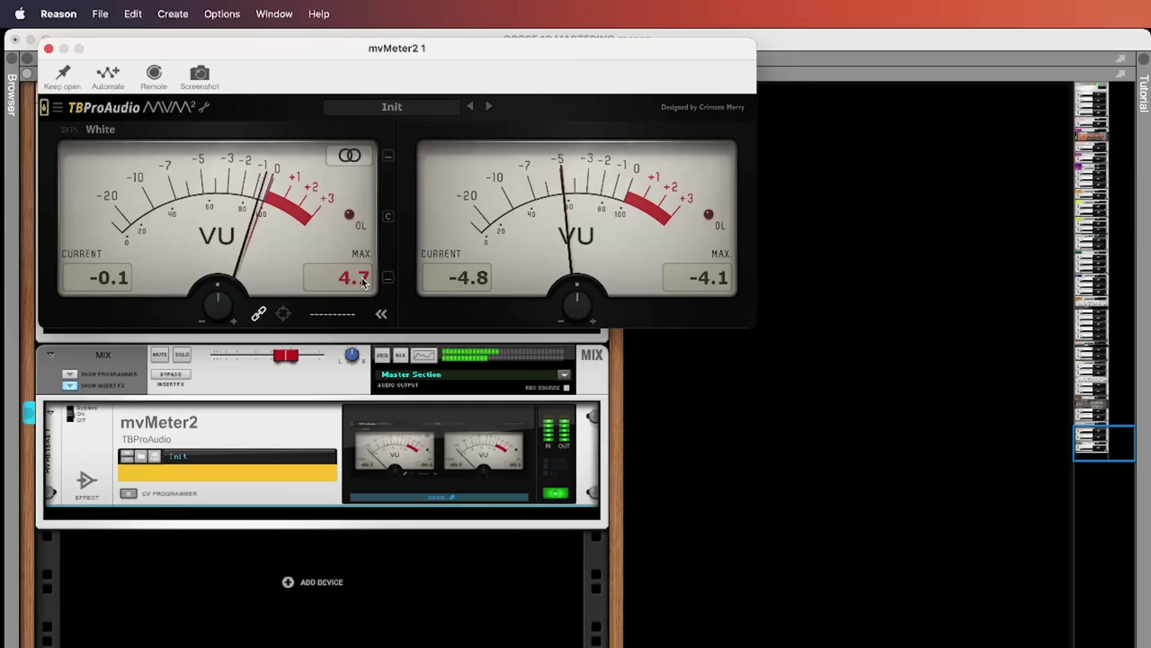
left_click(50, 47)
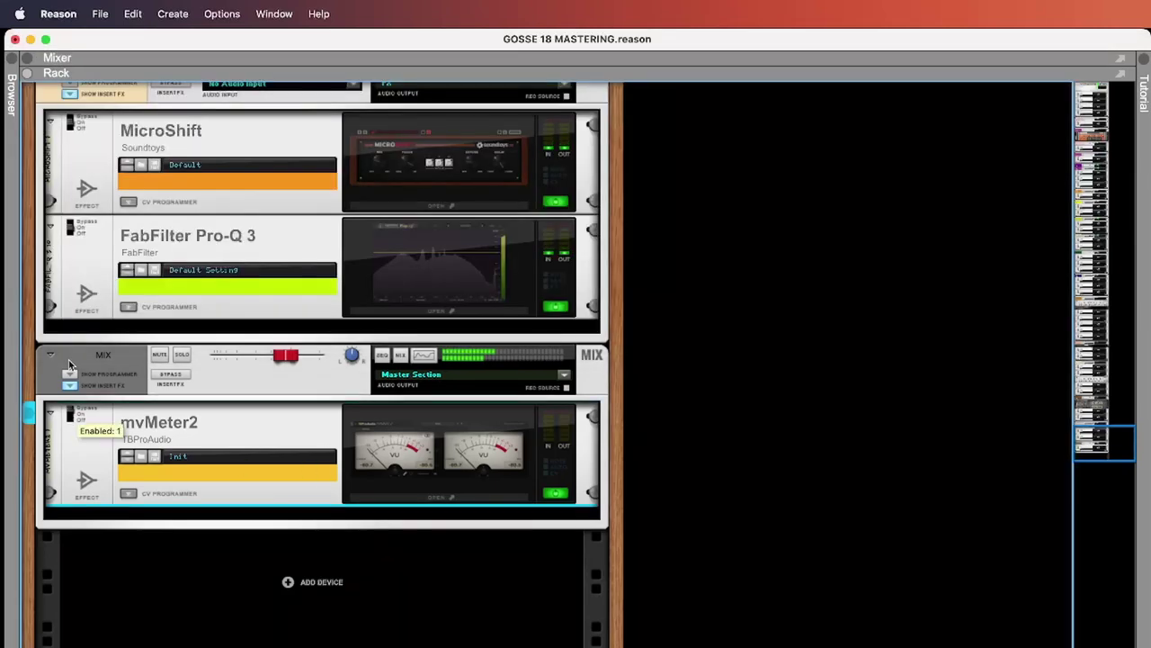
- Open the mixer and examine all channel strips from the input and dynamics sections through EQ, inserts and sends to the faders
left_click(322, 60)
scroll(450, 304, "up", 10)
scroll(449, 304, "right", 2)
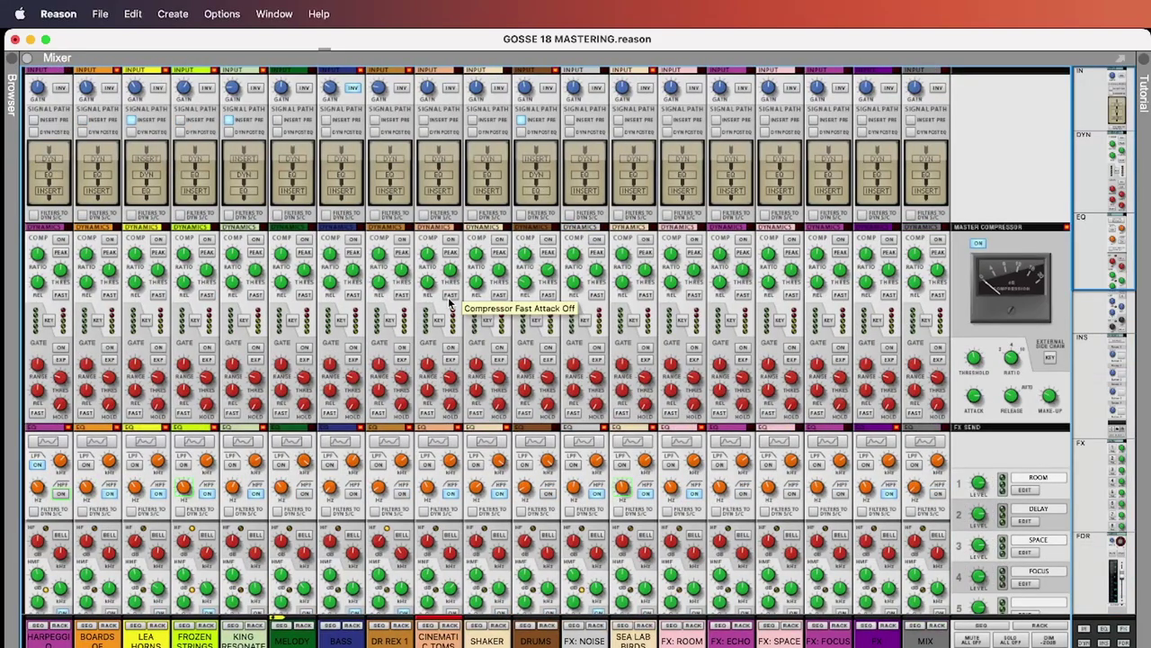
scroll(449, 304, "down", 5)
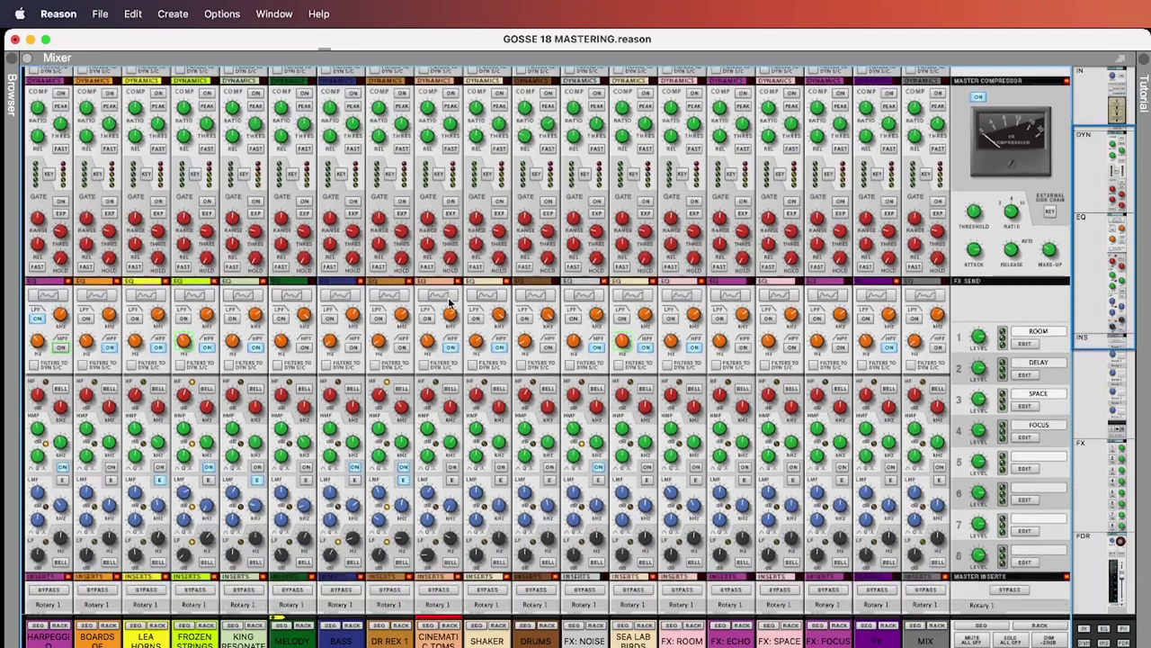
scroll(449, 304, "down", 3)
scroll(449, 304, "up", 5)
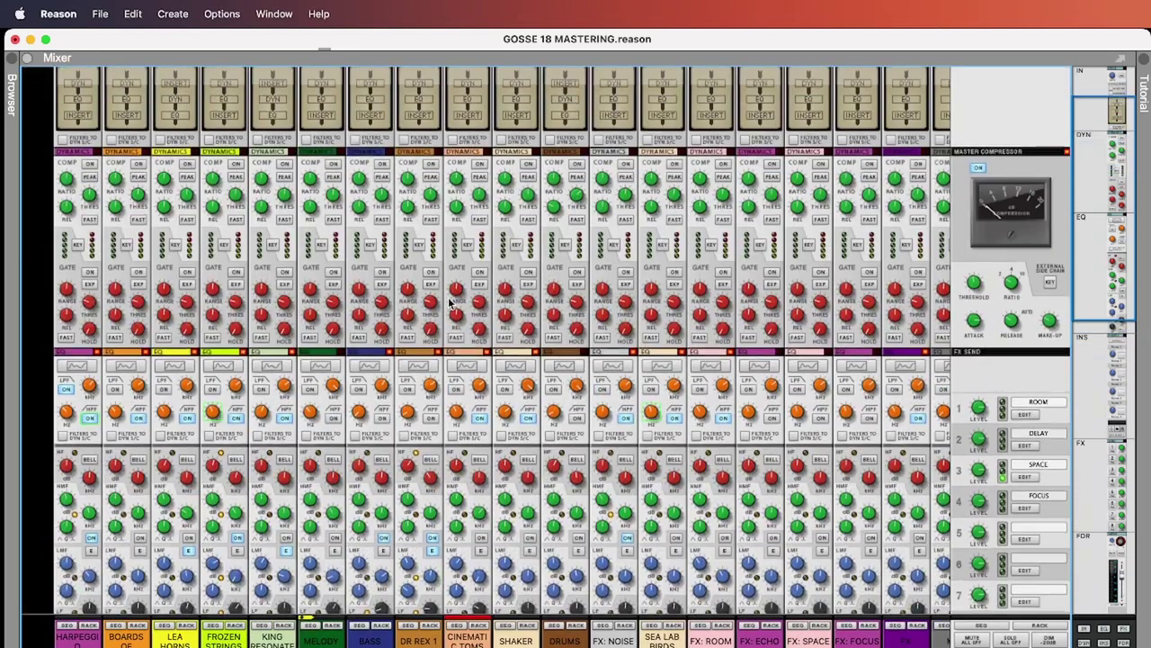
scroll(450, 304, "down", 10)
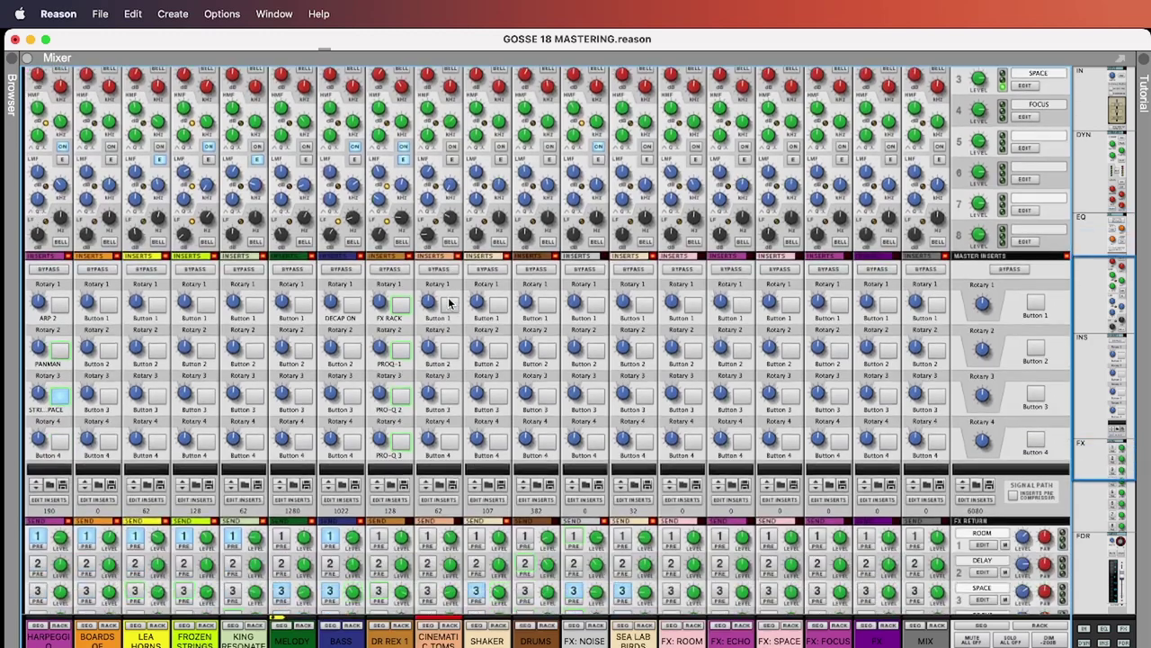
scroll(450, 304, "down", 8)
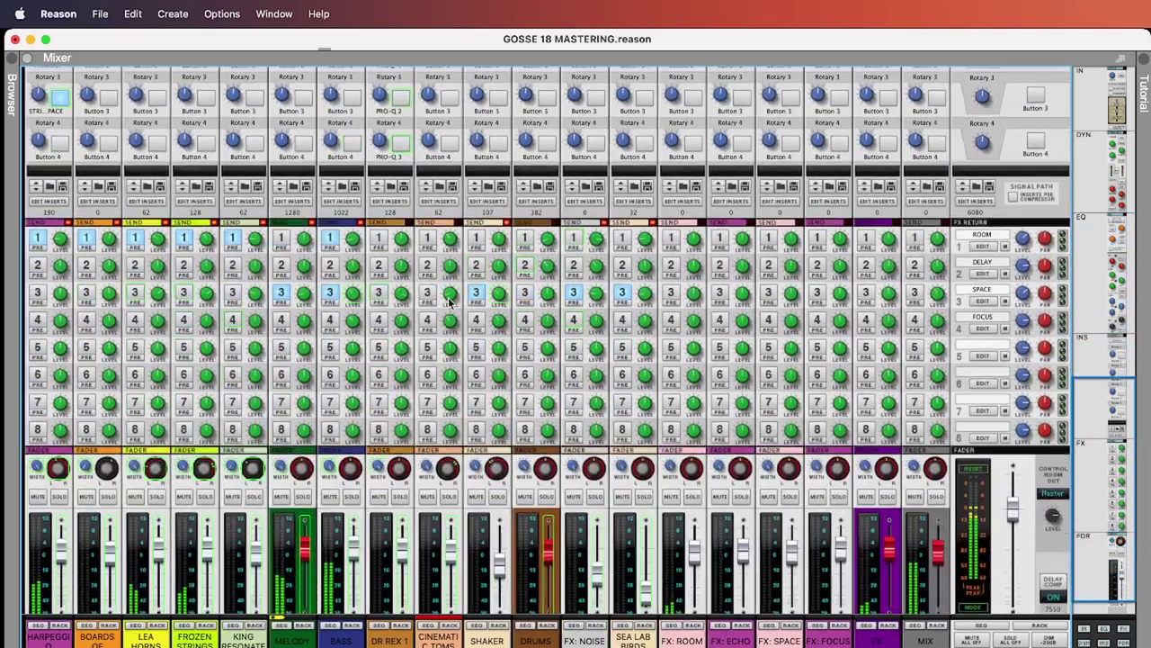
scroll(450, 303, "down", 1)
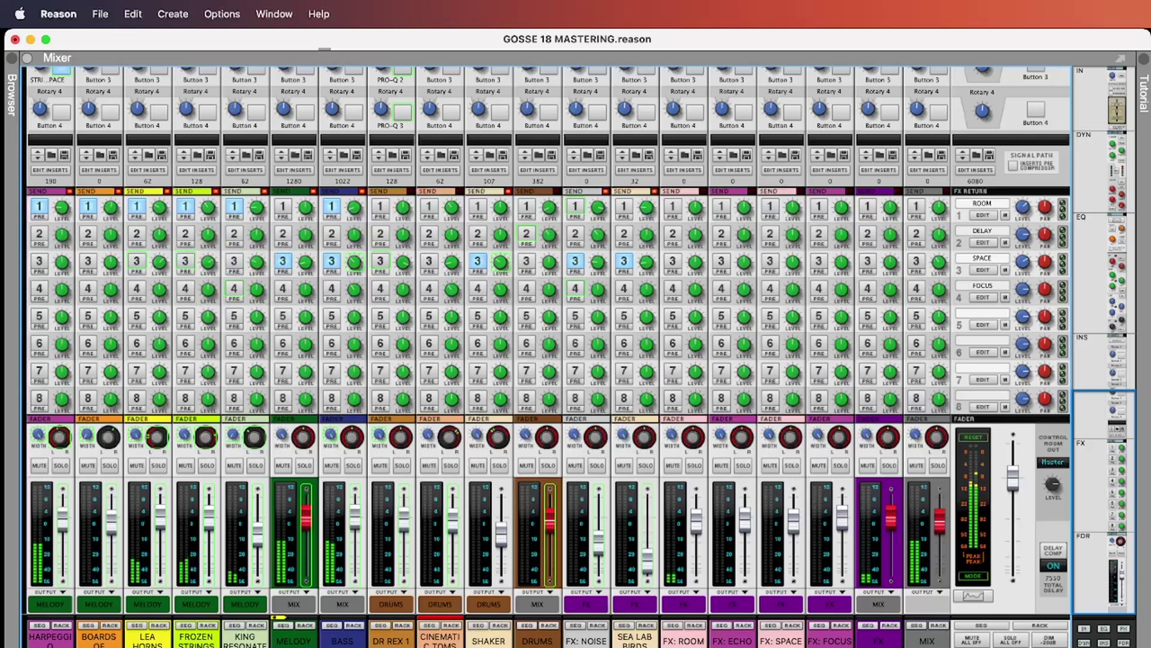
- Return to the rack and inspect the master section's FabFilter Pro-Q 3 equalizer, closing it when done
key("F6")
scroll(302, 448, "up", 20)
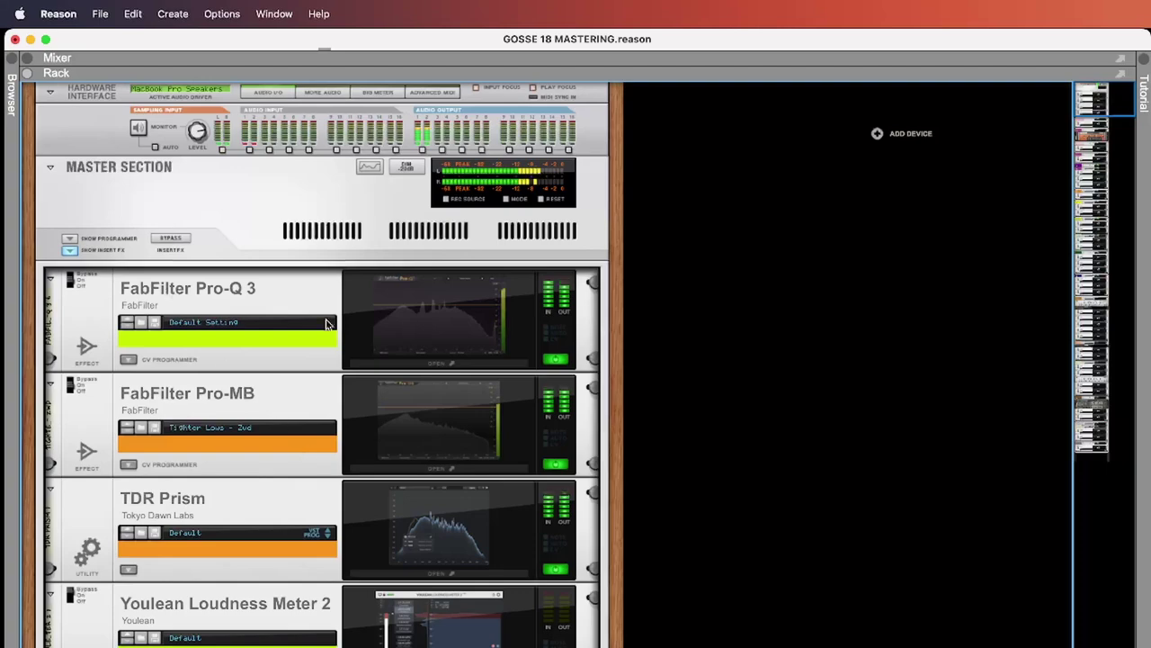
left_click(423, 364)
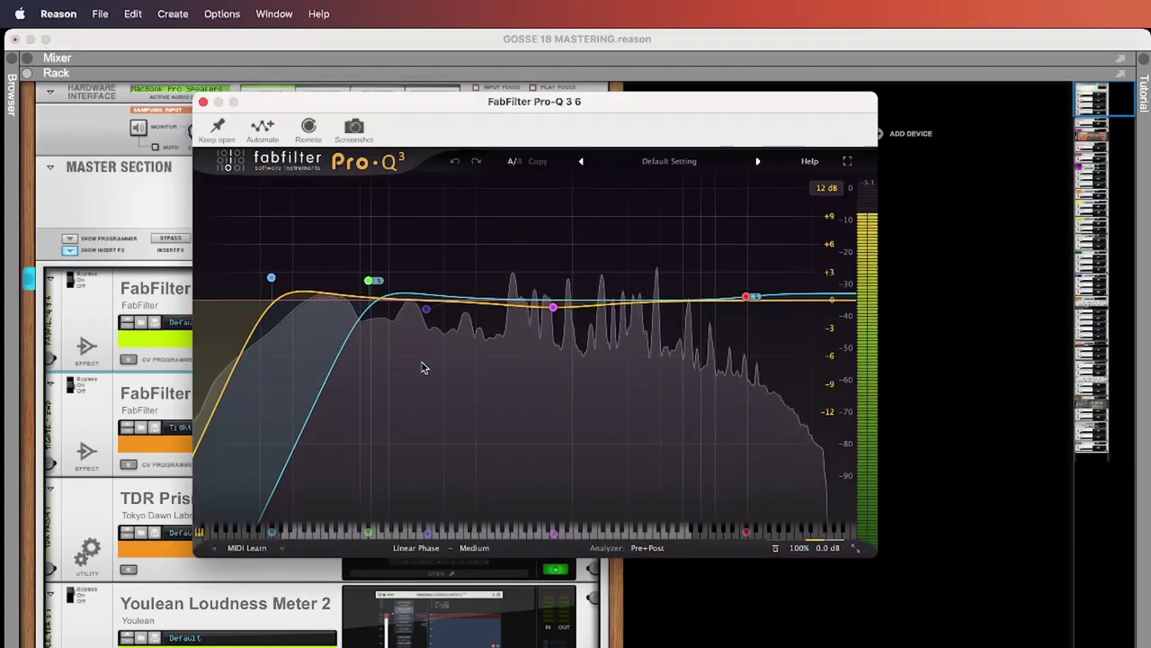
left_click(203, 101)
- Inspect the FabFilter Pro-R reverb settings on the FX: ROOM channel and close the plug-in
scroll(299, 334, "down", 10)
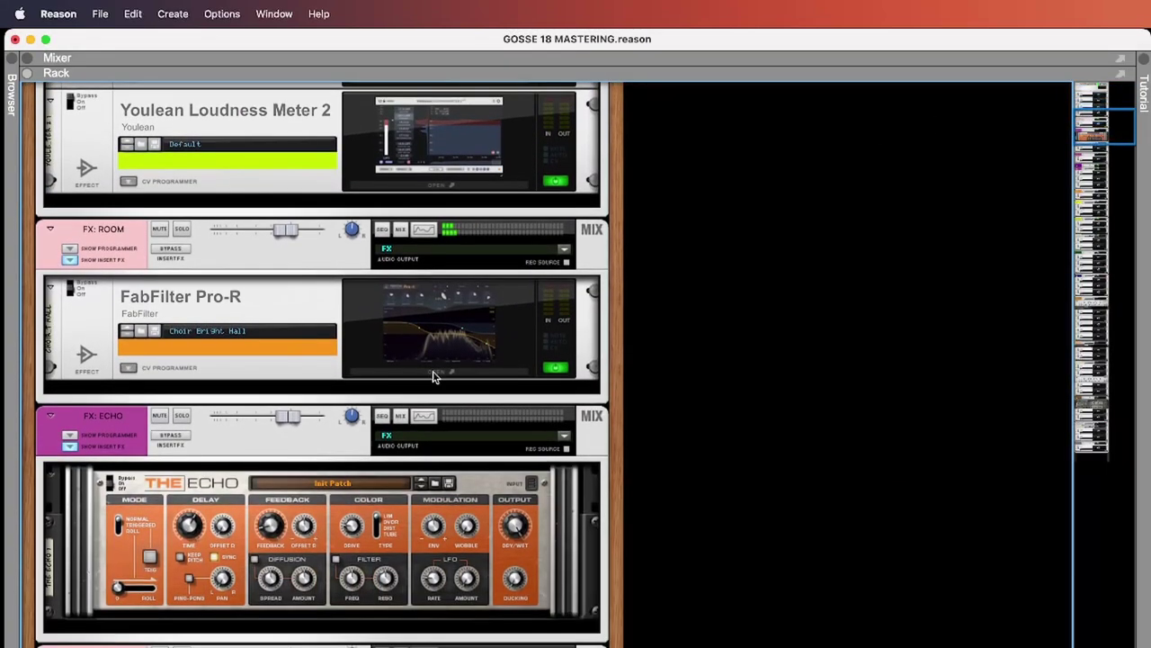
left_click(433, 377)
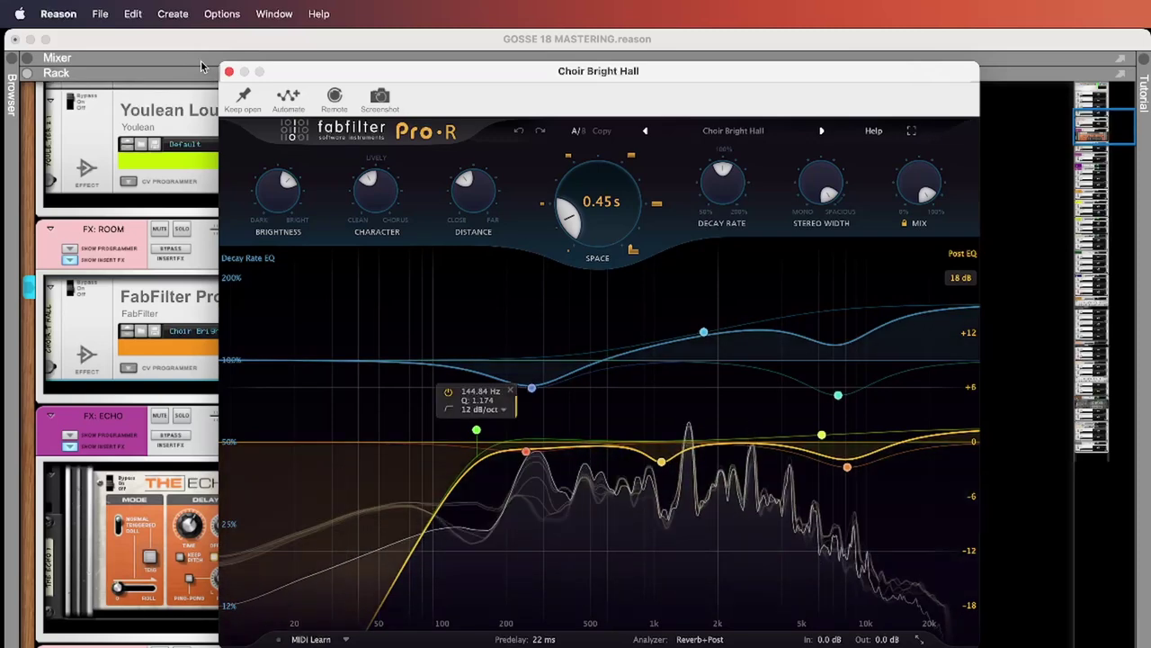
left_click(228, 73)
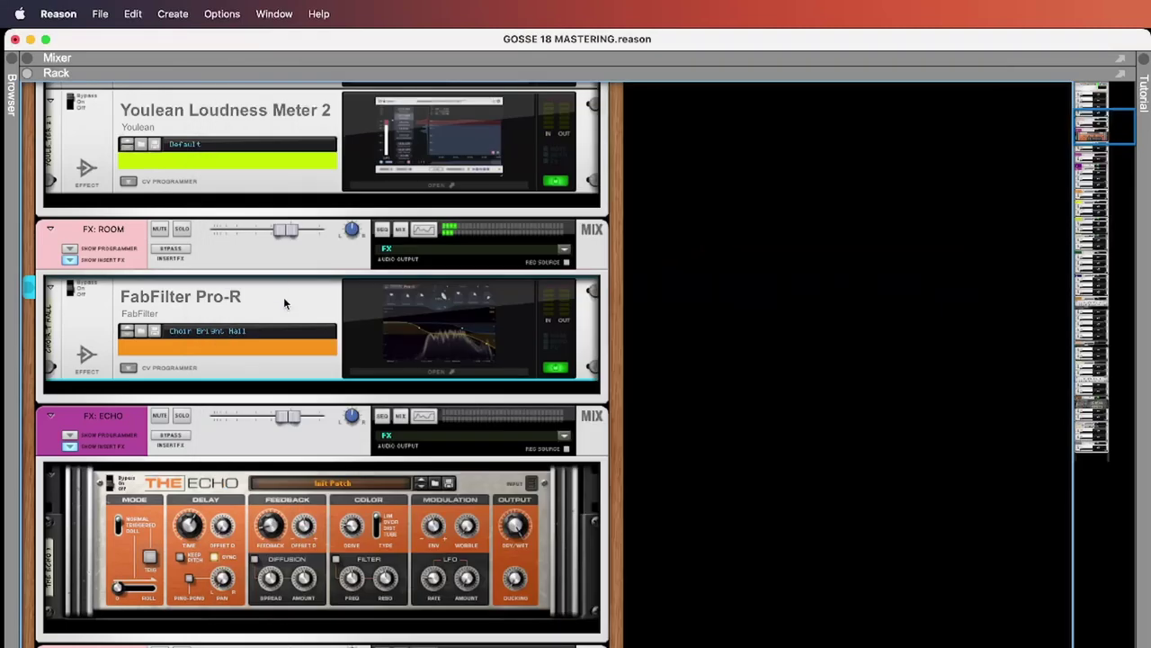
- Check The Echo device and the Spectrum EQ of the FX: ECHO channel, then close the EQ window
scroll(283, 297, "down", 4)
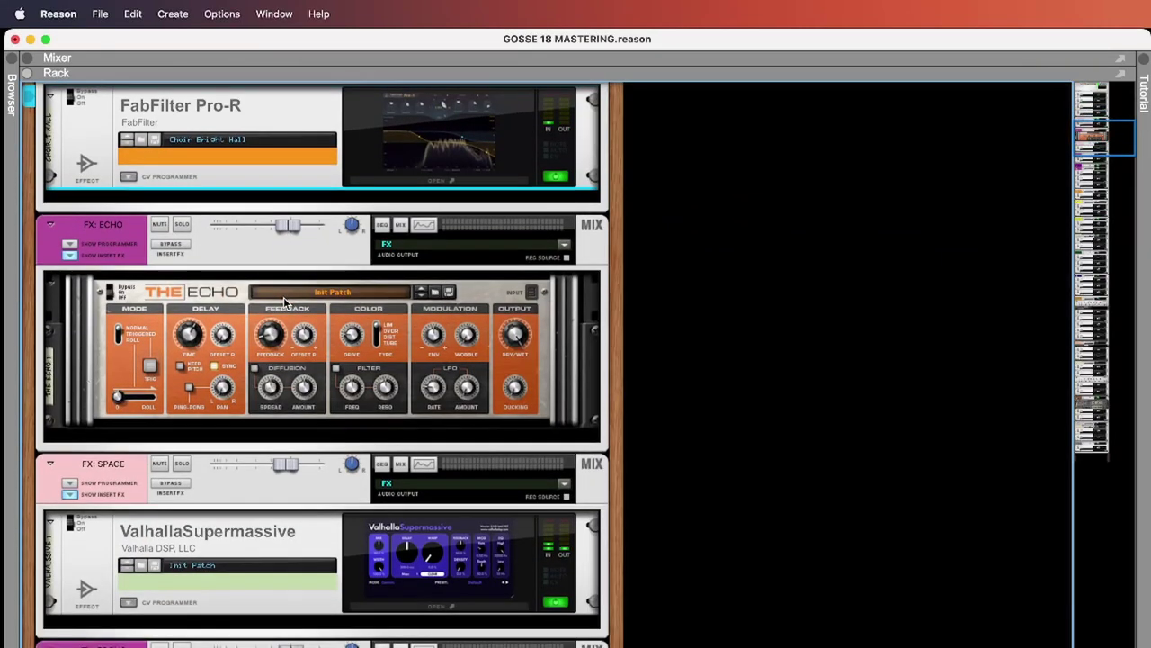
left_click(423, 224)
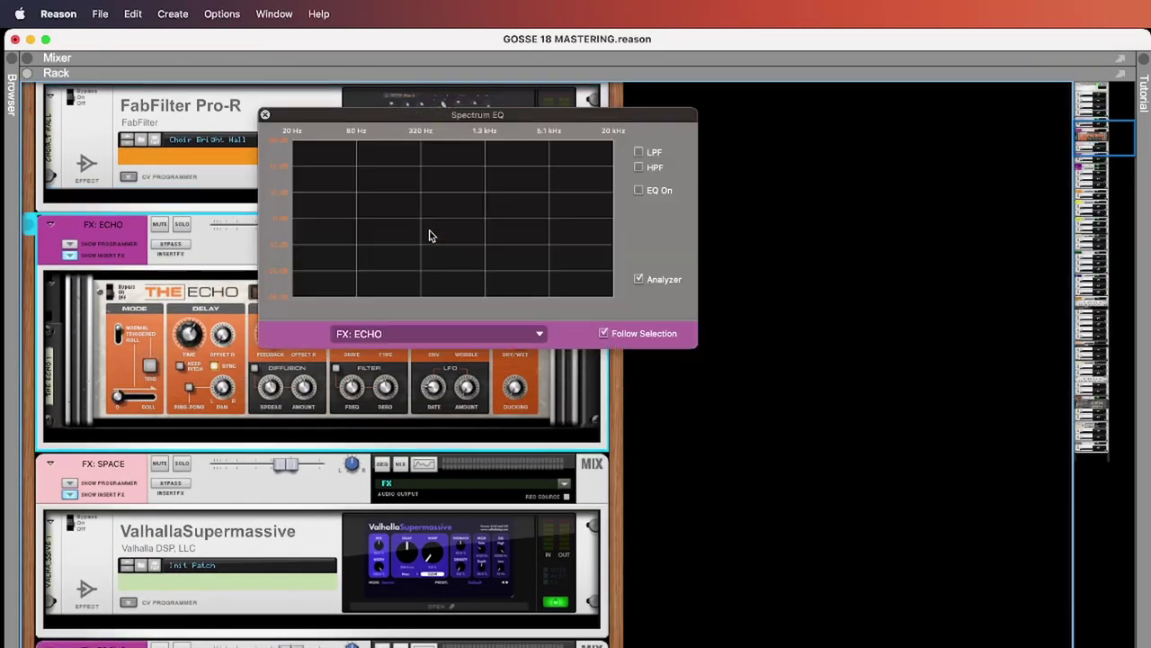
left_click(265, 116)
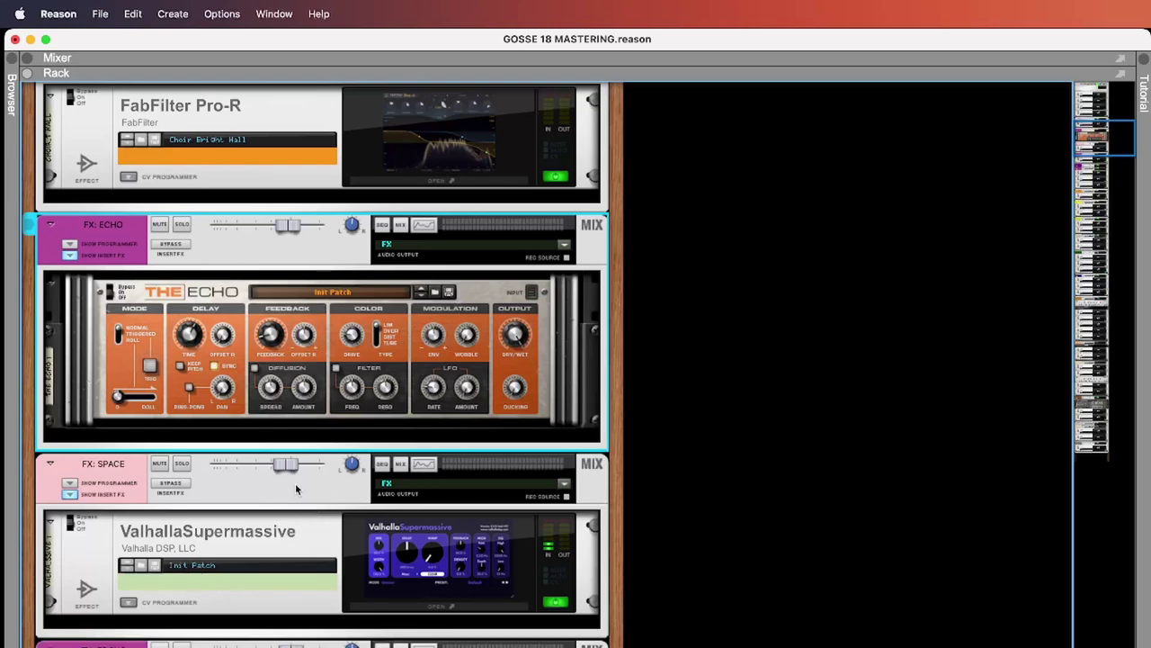
- Inspect the ValhallaSupermassive settings and the Spectrum EQ on the FX: SPACE channel, closing both windows
scroll(295, 483, "down", 4)
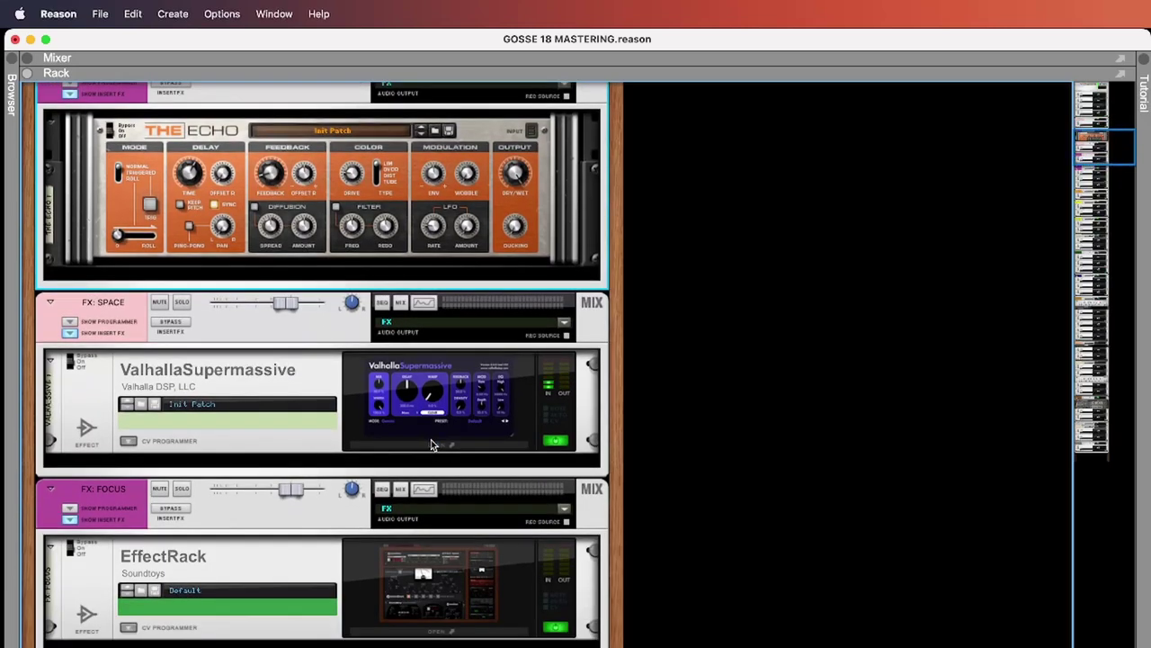
left_click(431, 445)
left_click_drag(442, 263, 442, 234)
left_click(445, 439)
left_click_drag(493, 385, 493, 272)
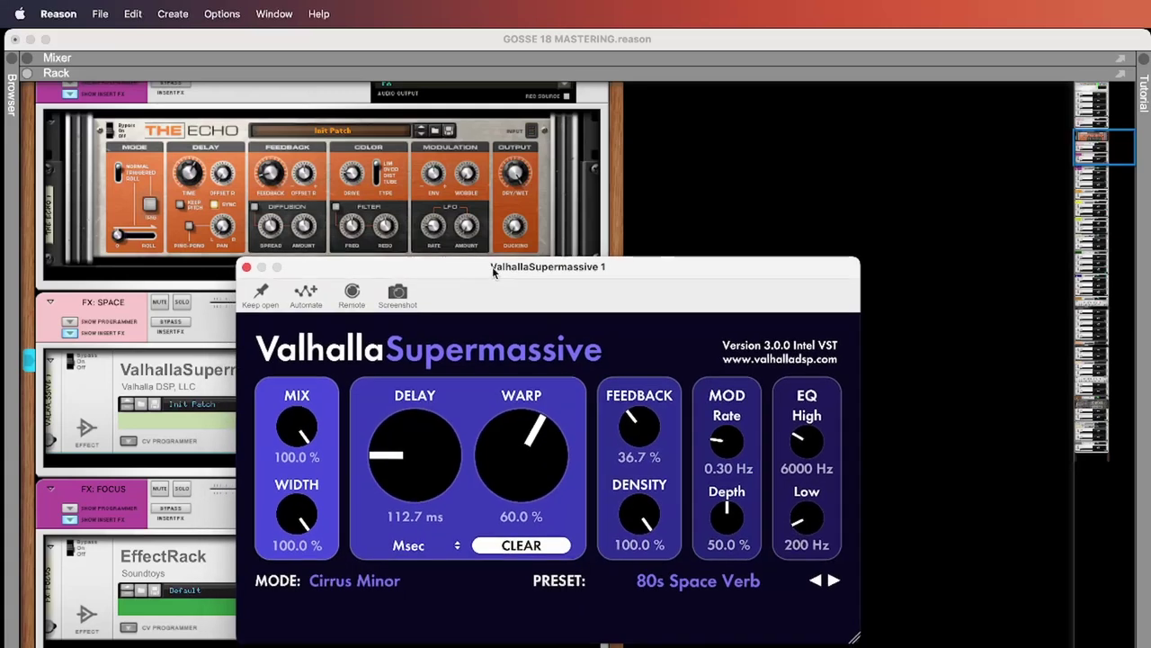
left_click(216, 291)
left_click(425, 303)
left_click(265, 115)
- Inspect the Devil-Loc and Decapitator modules in the FX: FOCUS channel's Soundtoys EffectRack, then close it
scroll(396, 391, "down", 1)
left_click(455, 412)
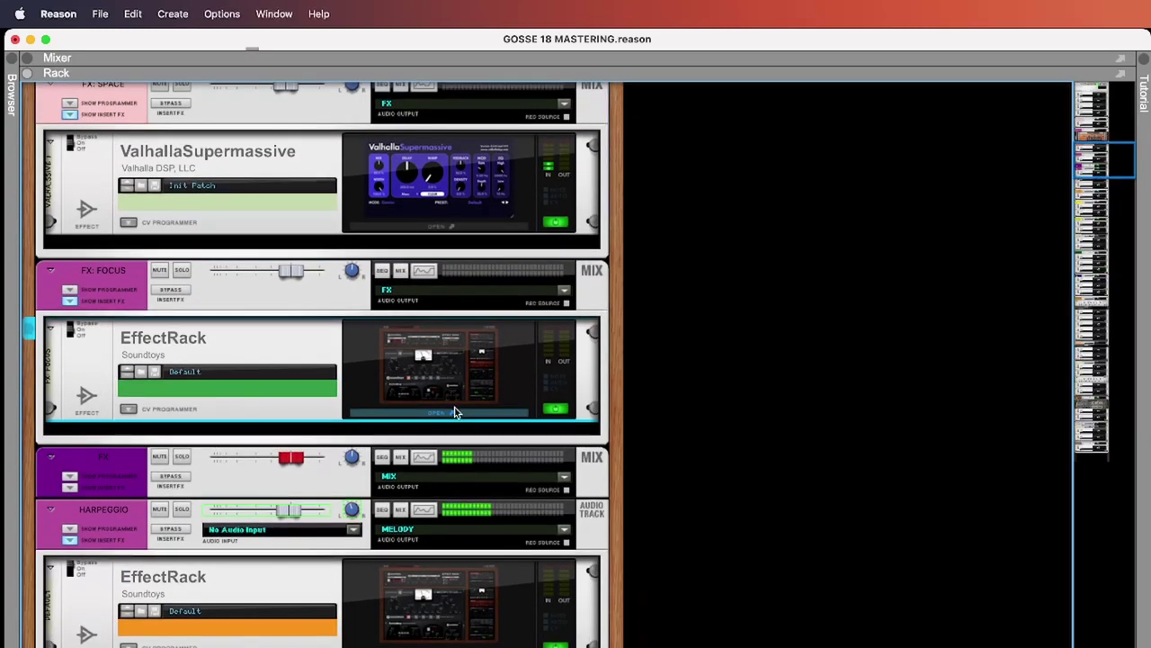
left_click(455, 412)
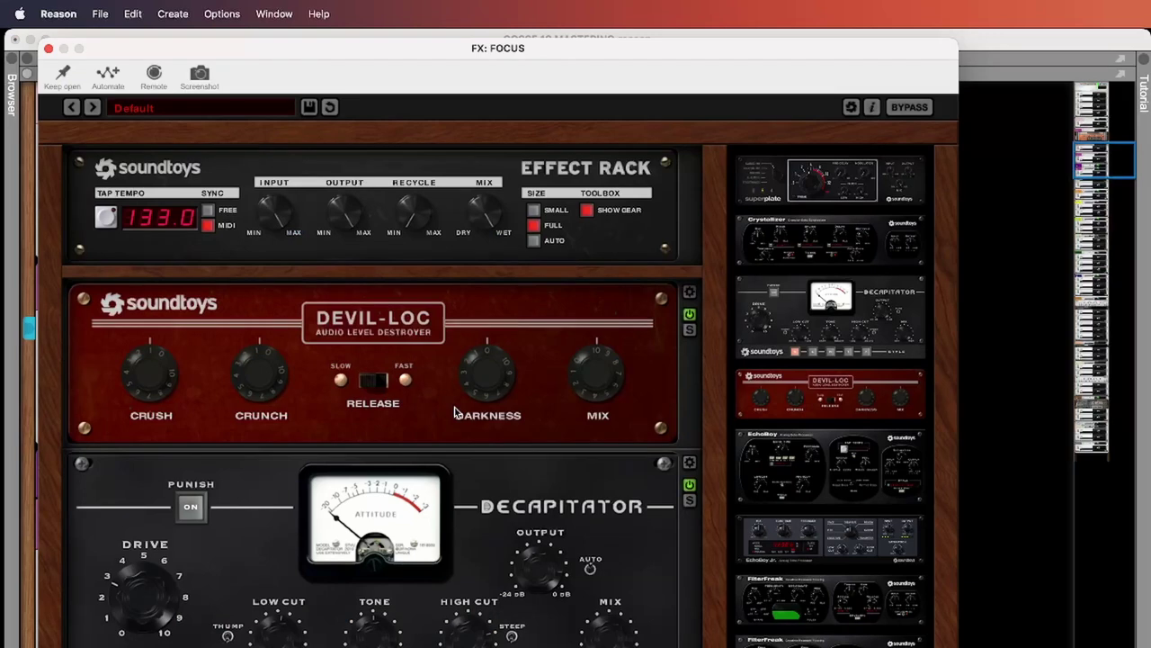
scroll(455, 412, "down", 3)
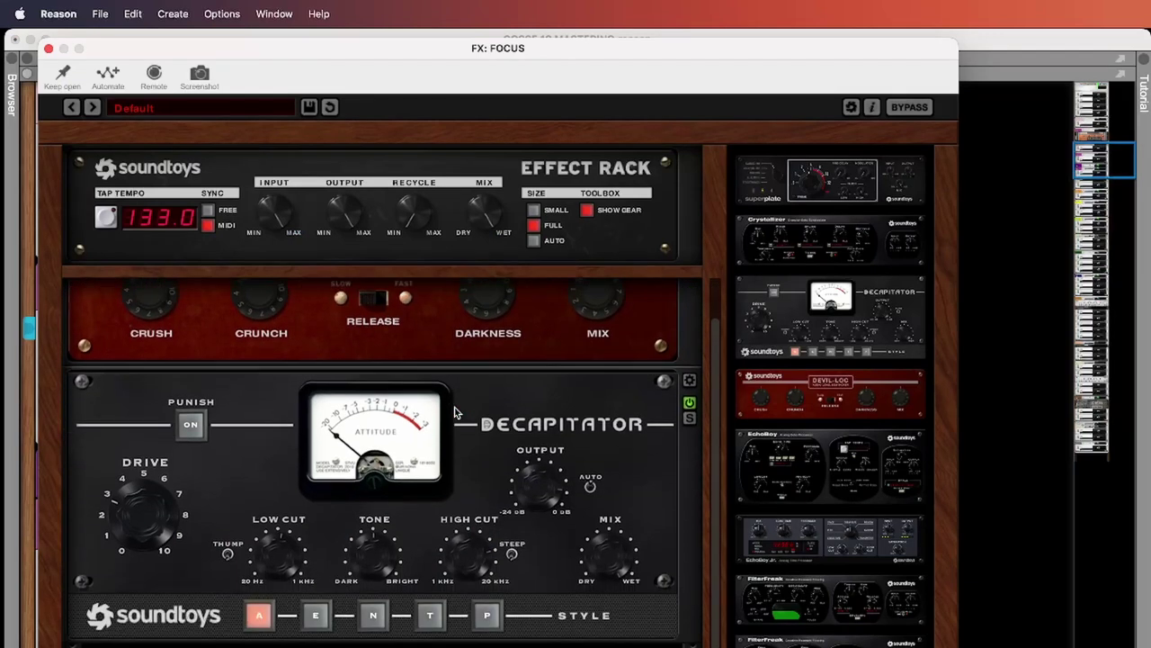
left_click(49, 47)
- Look over the insert effects on the HARPEGGIO track, then return to the master section of the rack
scroll(409, 449, "down", 5)
scroll(410, 450, "down", 3)
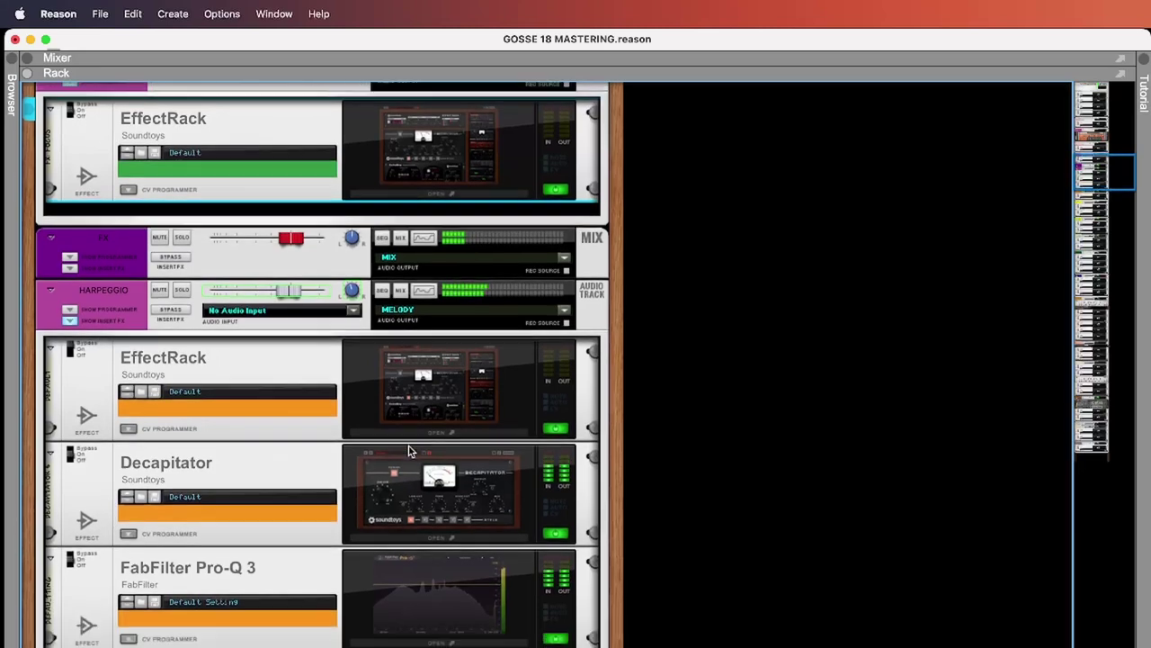
scroll(410, 417, "up", 10)
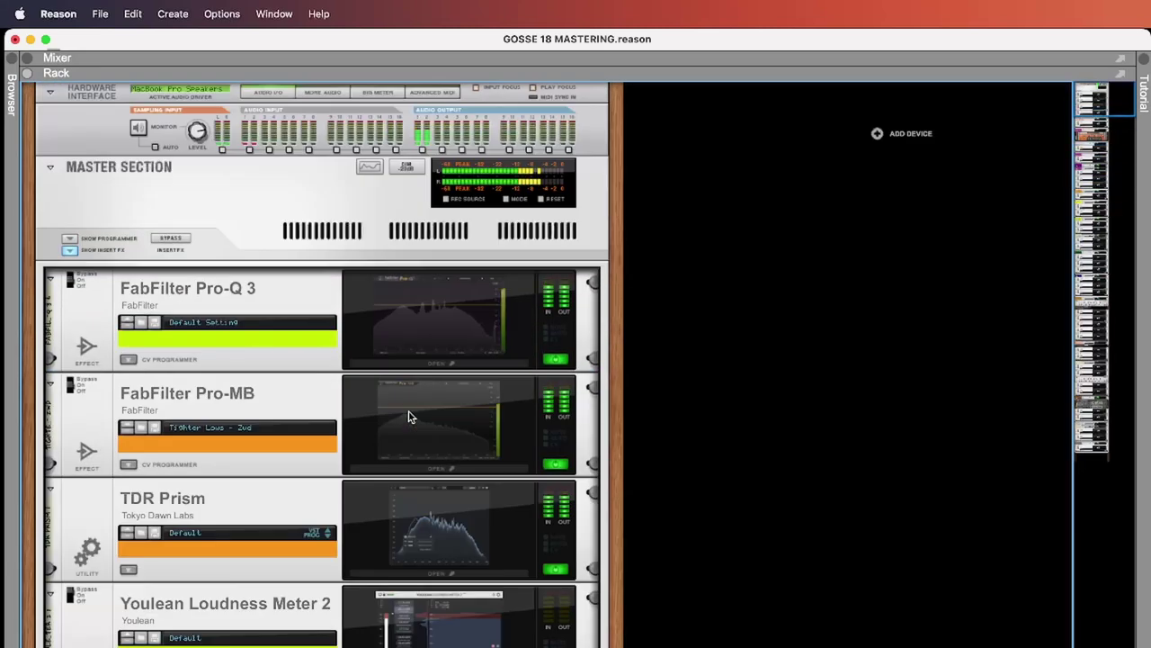
- Inspect the low-cut bands of the master section's FabFilter Pro-Q 3, then close its window
left_click(433, 359)
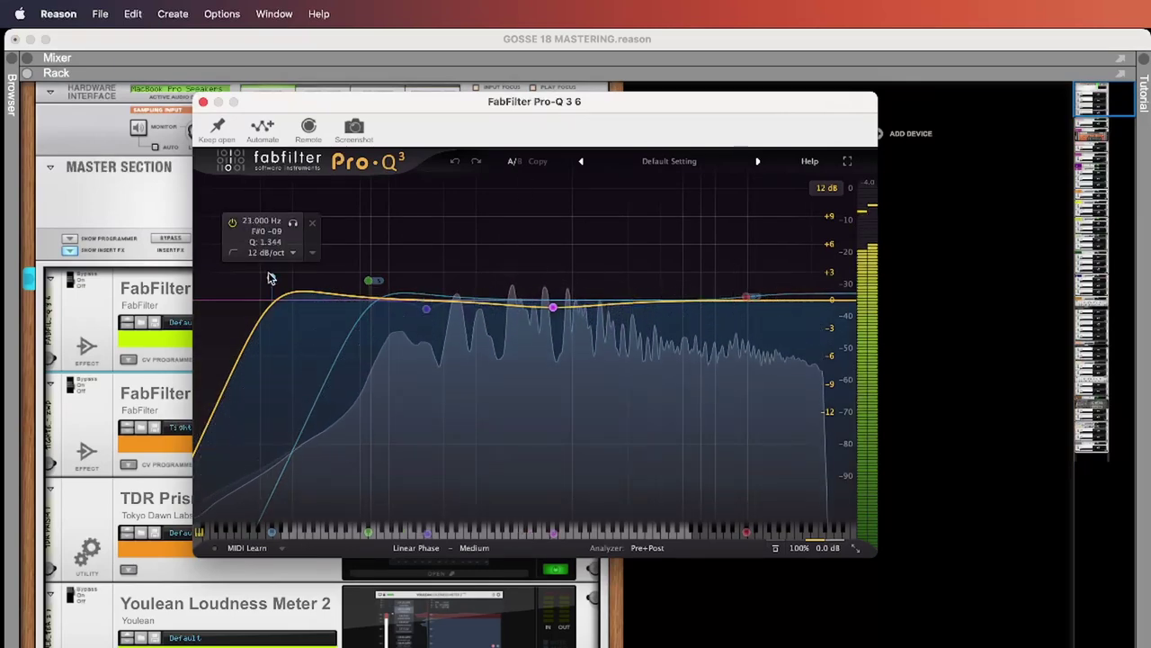
left_click(370, 282)
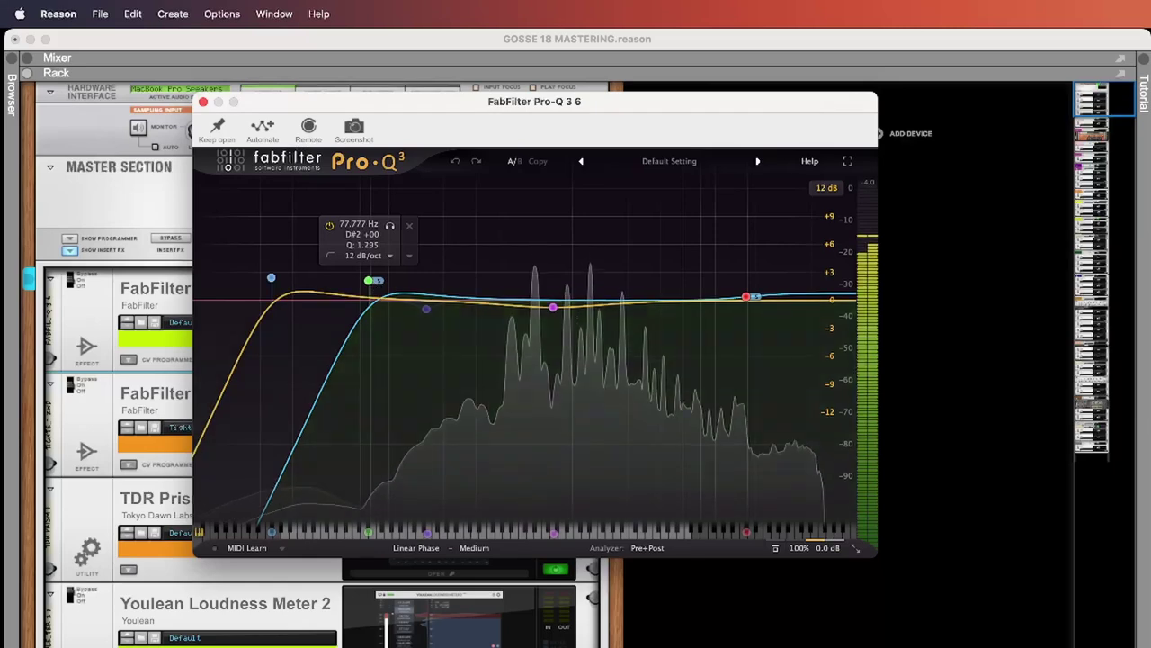
left_click(270, 277)
left_click(204, 103)
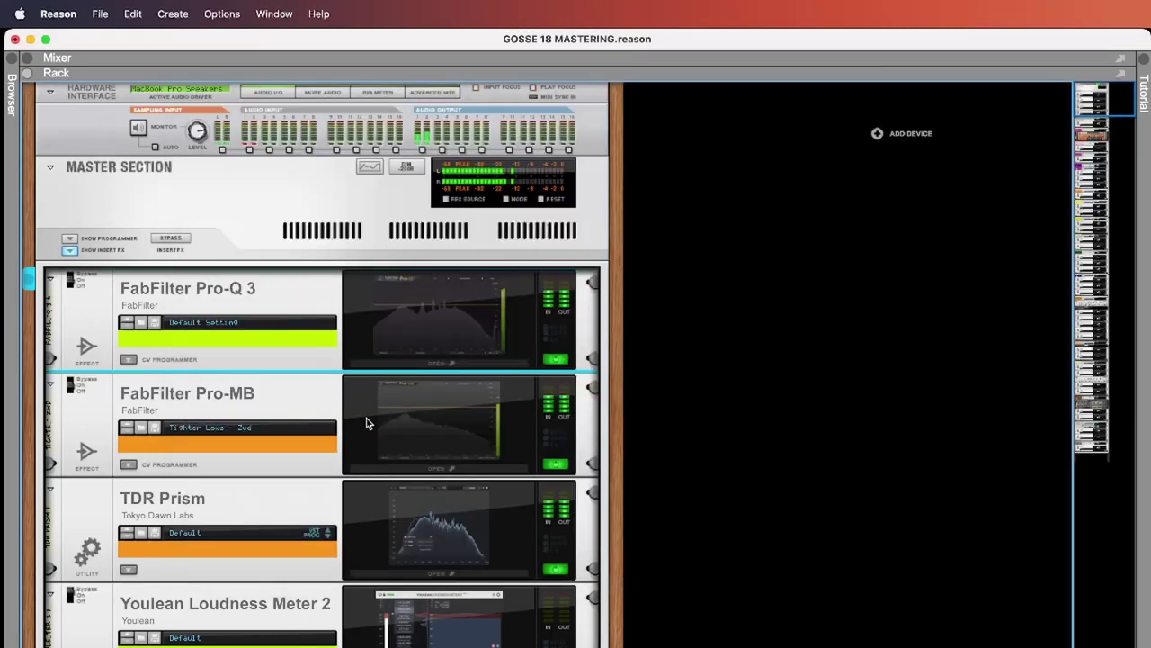
- View the mix's frequency spectrum in the master section's TDR Prism analyzer and close it
scroll(428, 431, "down", 2)
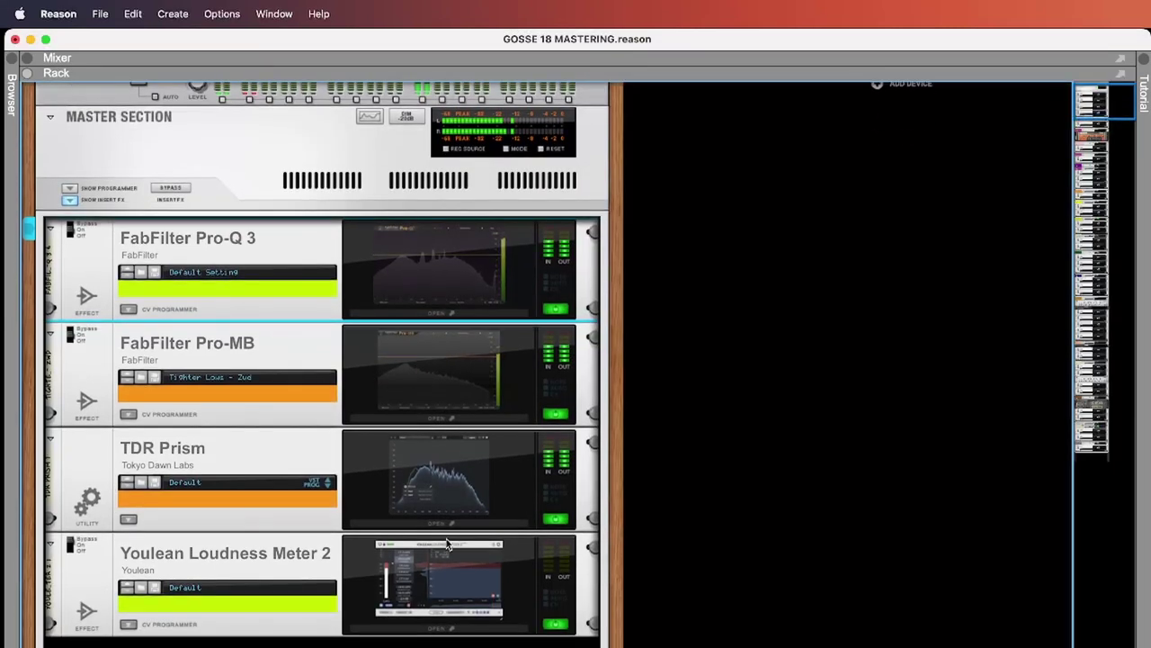
left_click(437, 522)
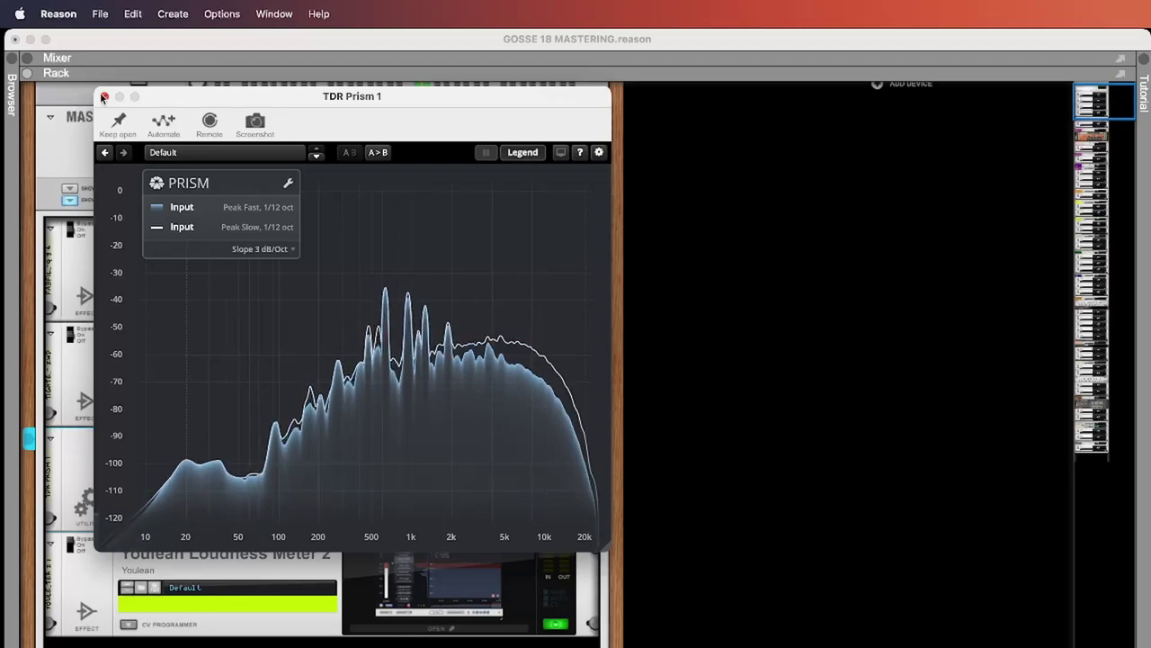
left_click(104, 96)
- Reset the measurement in the master section's Youlean Loudness Meter 2, watch the new loudness reading, and close the meter
scroll(240, 291, "down", 2)
left_click(72, 500)
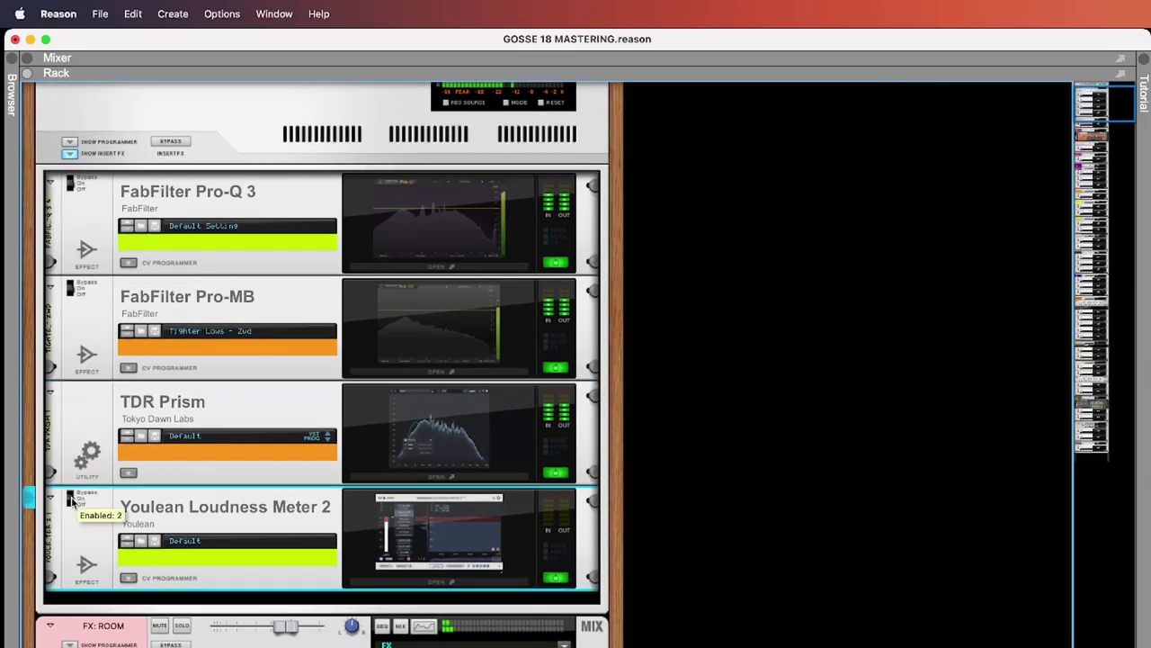
left_click(422, 580)
left_click_drag(436, 530, 482, 143)
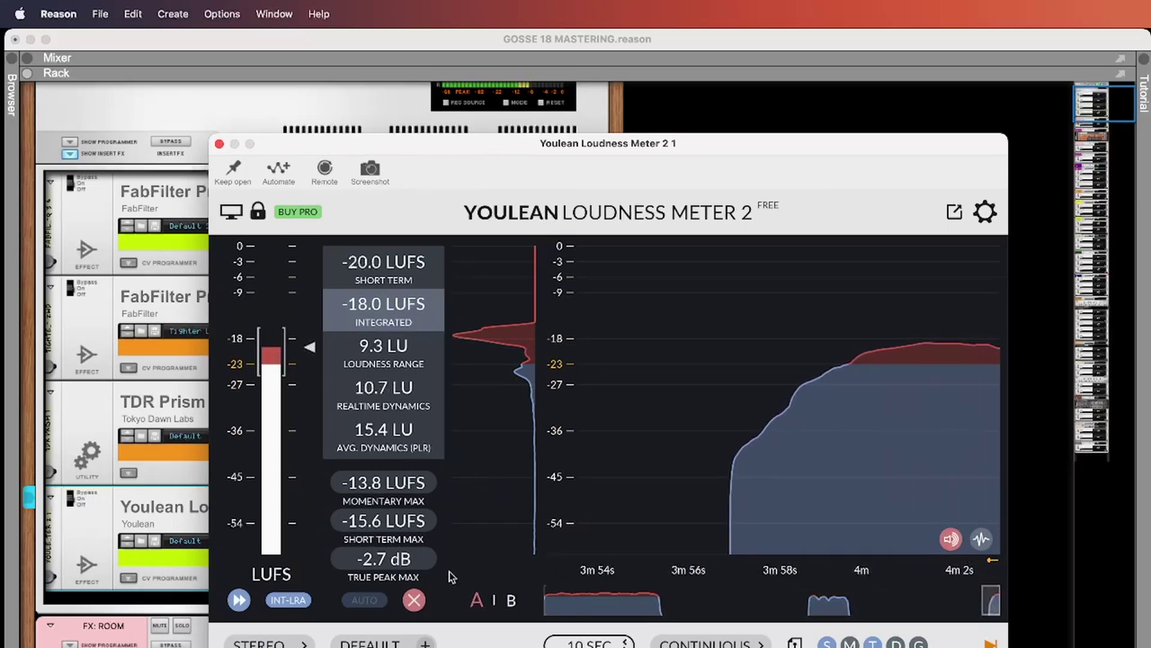
left_click(414, 601)
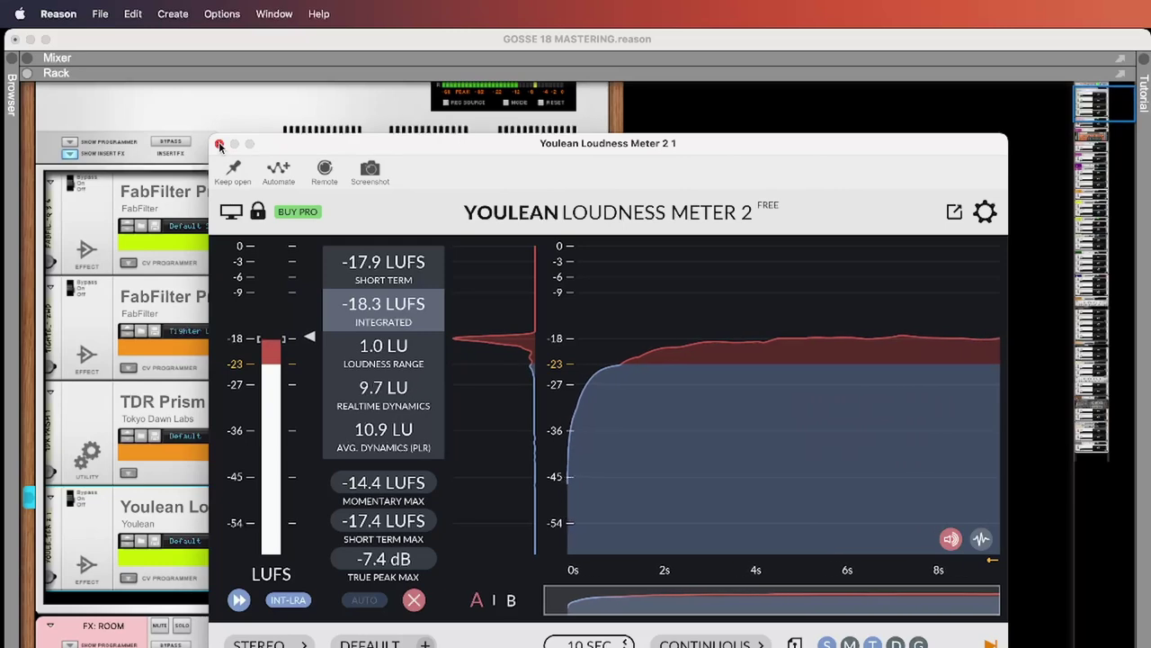
left_click(220, 145)
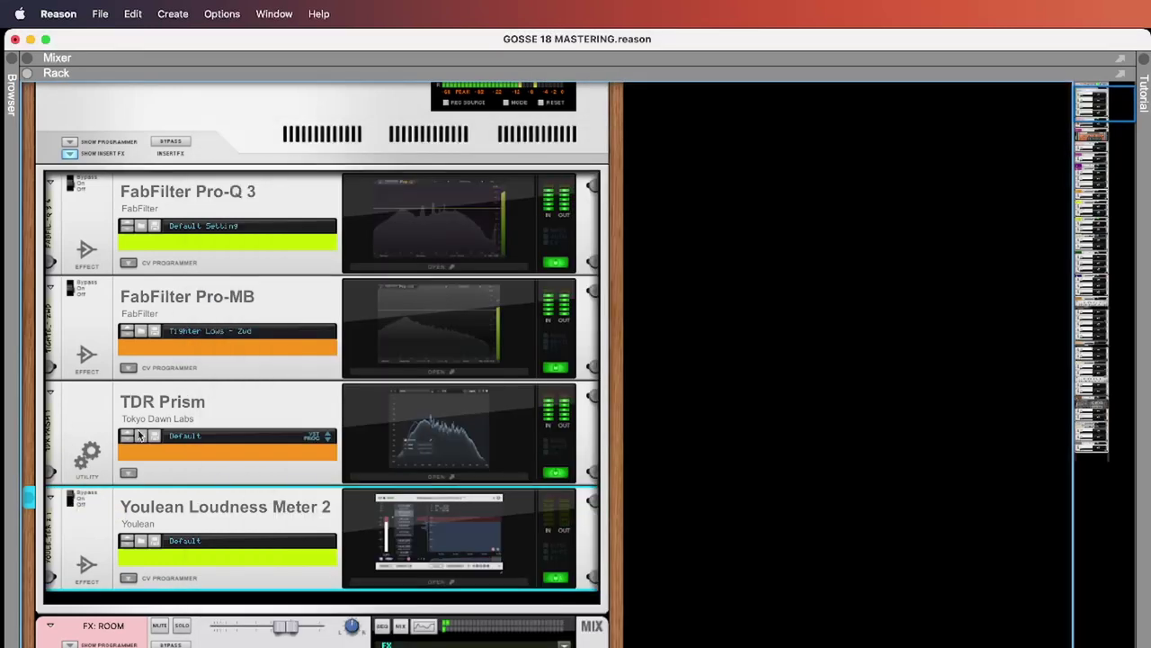
- Recheck the TDR Prism spectrum and examine the master FabFilter Pro-MB with its Tighter Lows - Zwd preset, closing both windows
left_click(484, 480)
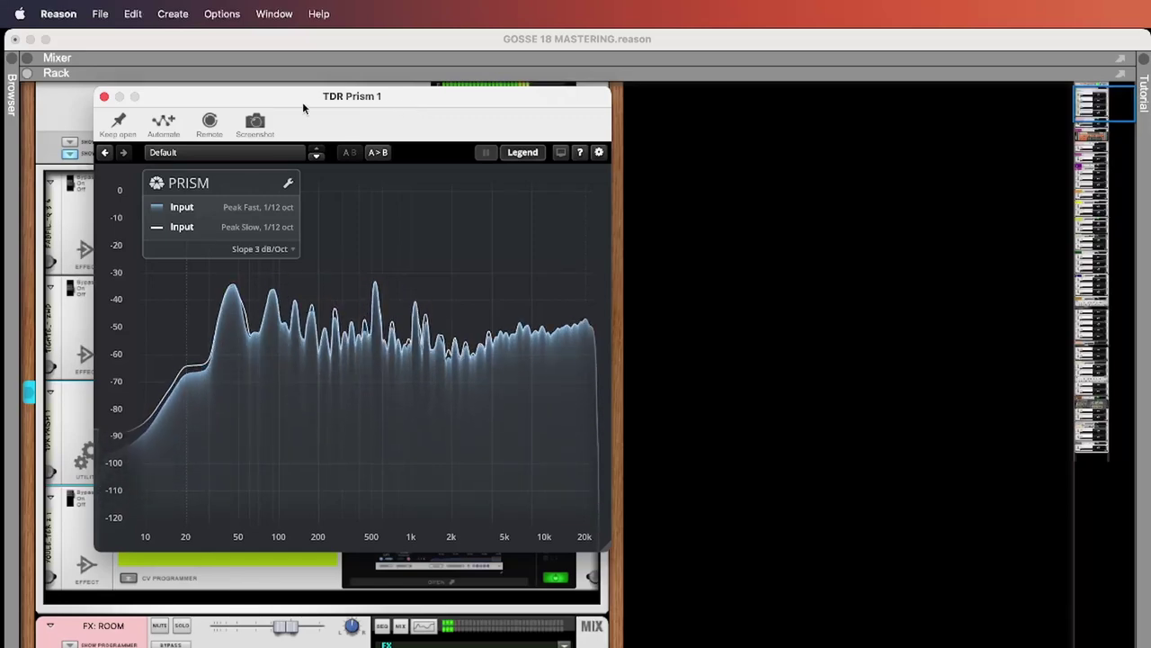
left_click(105, 96)
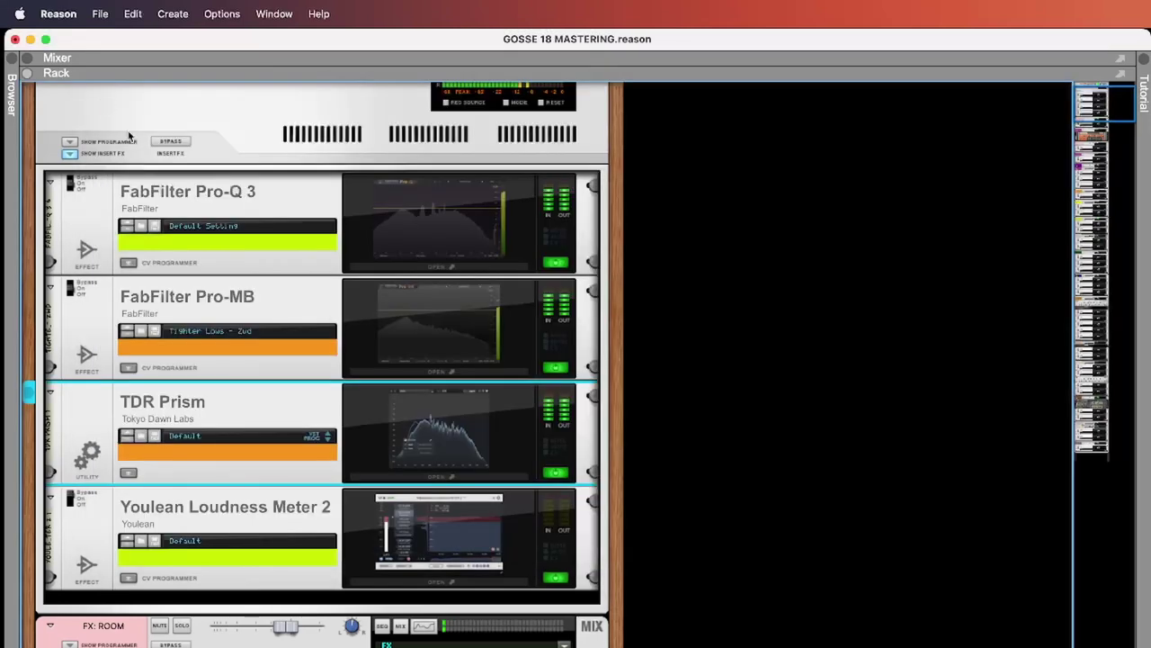
left_click(437, 370)
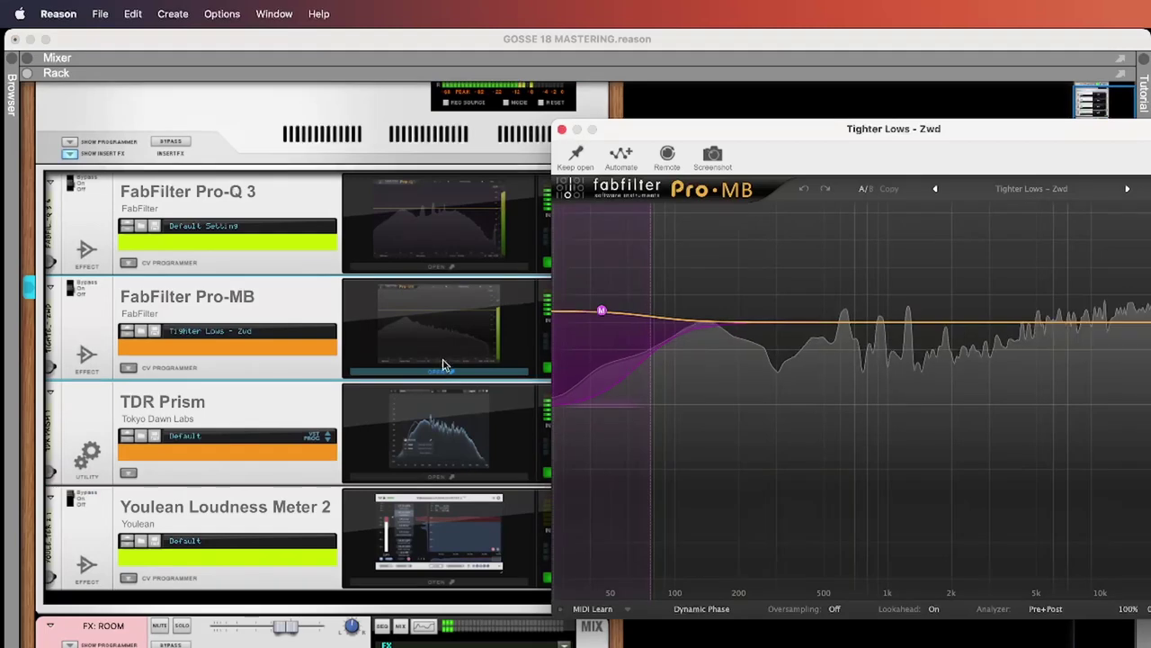
left_click_drag(767, 131, 465, 134)
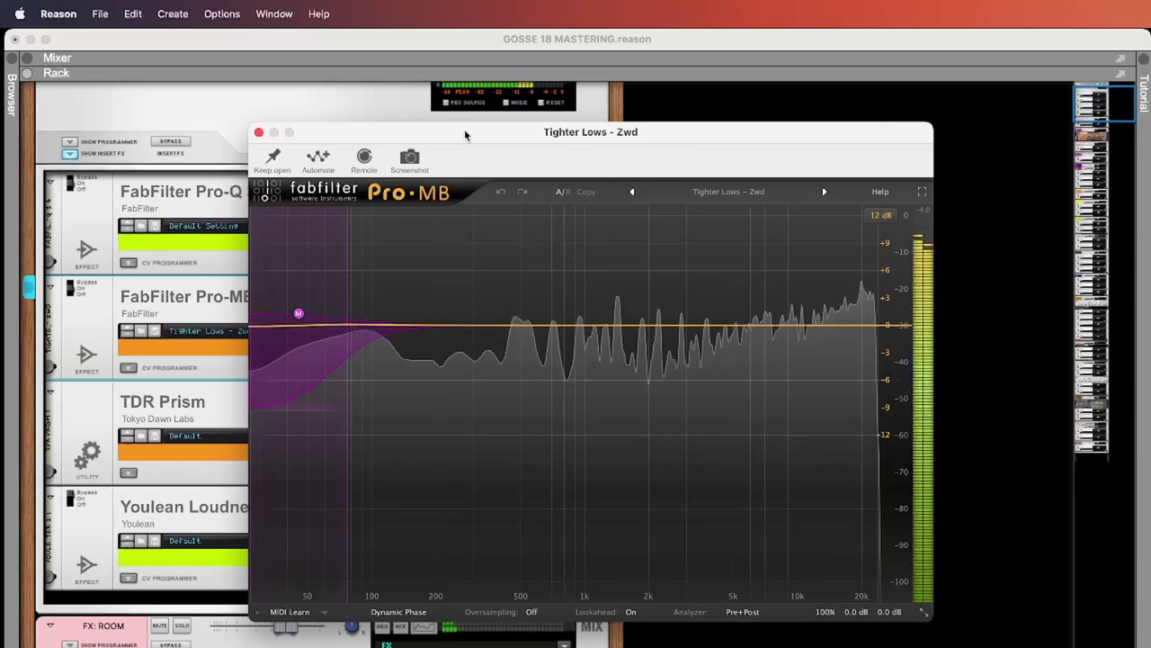
left_click(259, 132)
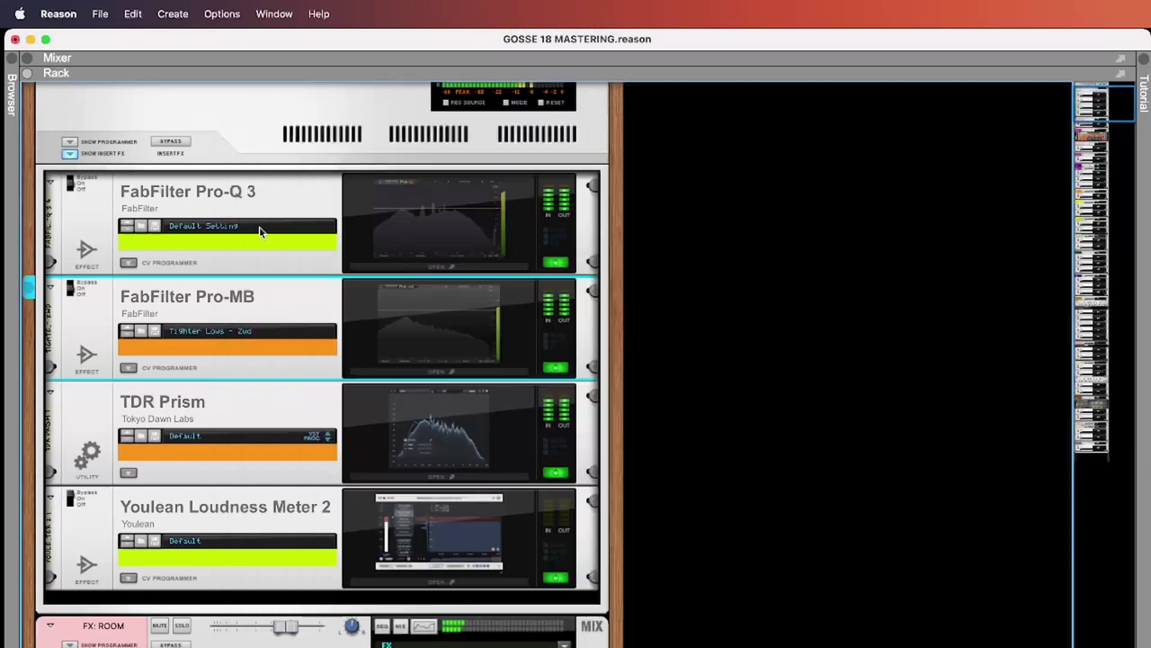
- Inspect the FabFilter Pro-Q 3 curve and the Spectrum EQ of the BOARDS OF track, closing both windows
scroll(288, 327, "down", 2)
scroll(288, 327, "down", 20)
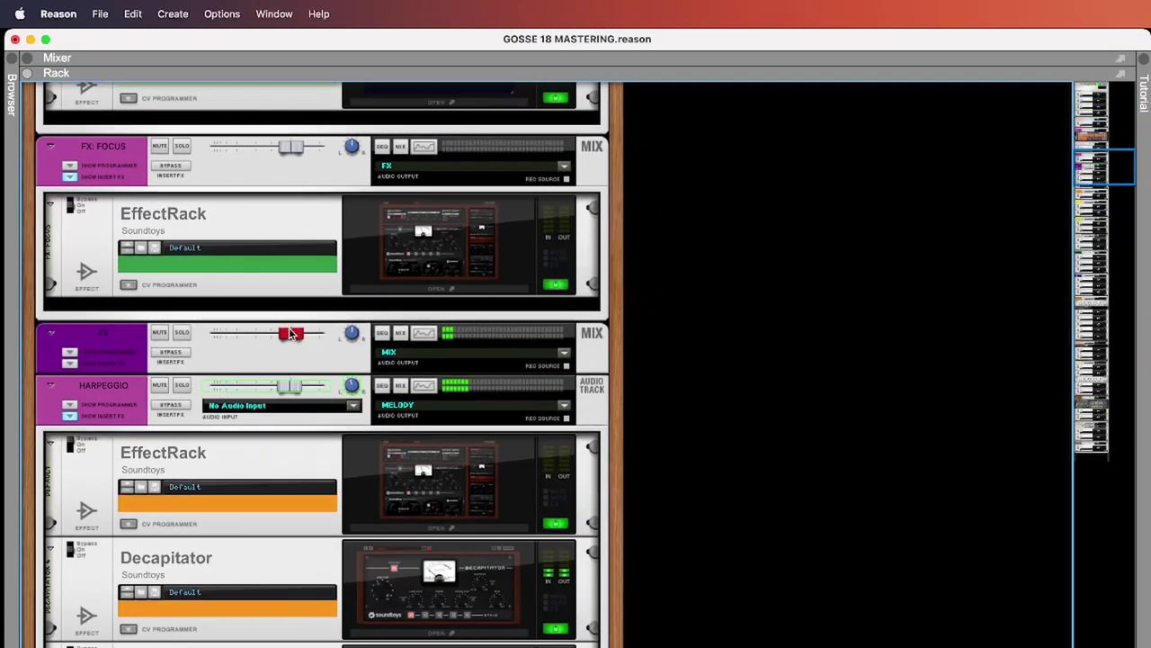
scroll(290, 329, "down", 5)
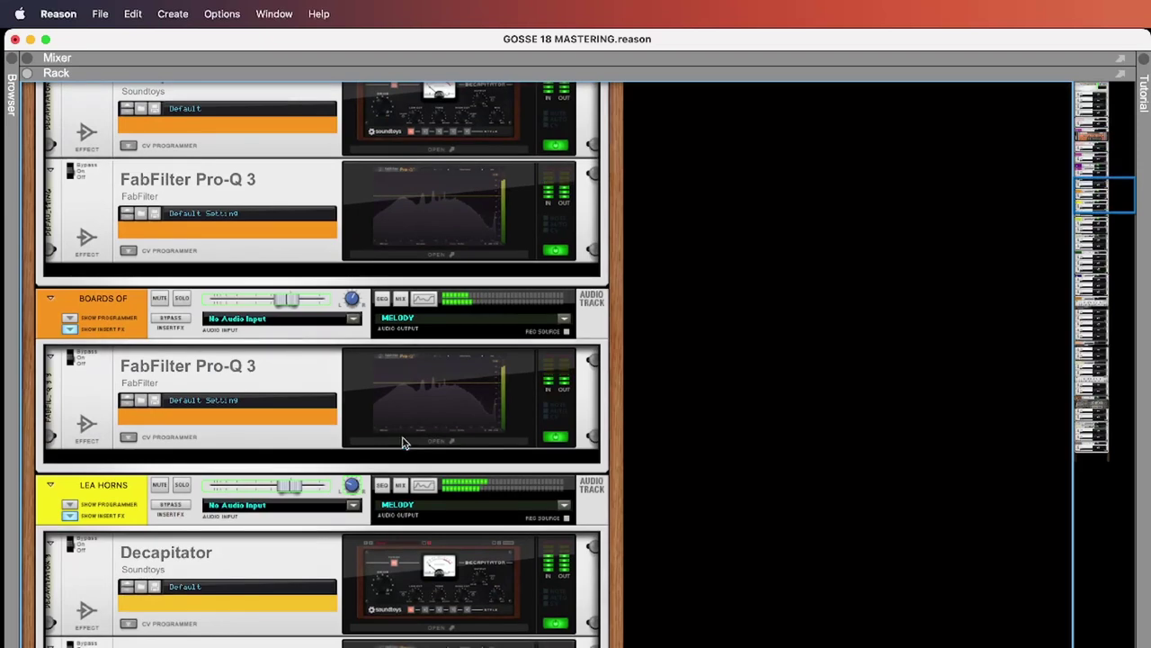
left_click(403, 441)
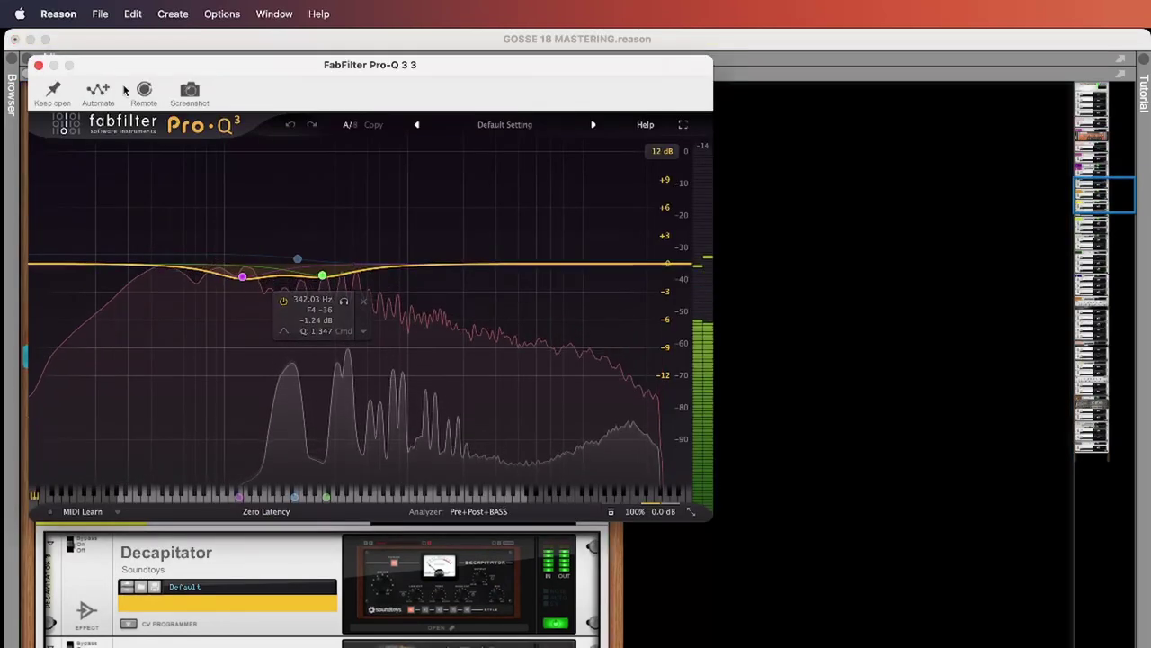
left_click(38, 65)
left_click(423, 298)
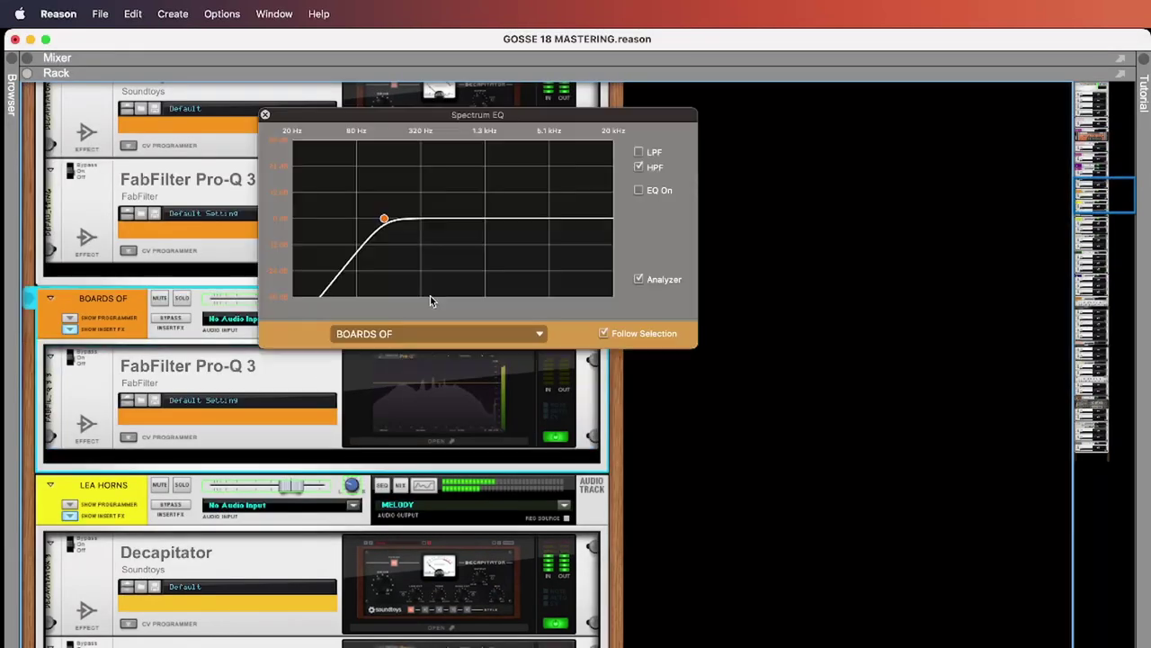
left_click(266, 113)
- Look over the insert effects on the tracks from LEA HORNS through the MELODY bus, down to the BASS track
scroll(303, 346, "down", 15)
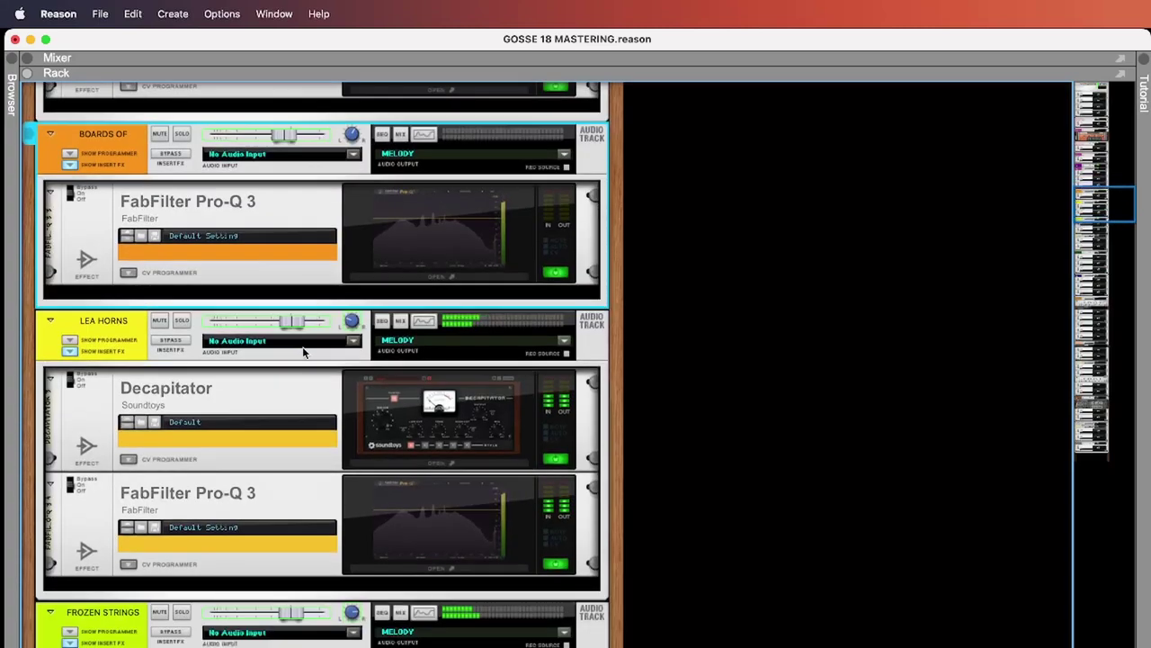
scroll(303, 352, "down", 5)
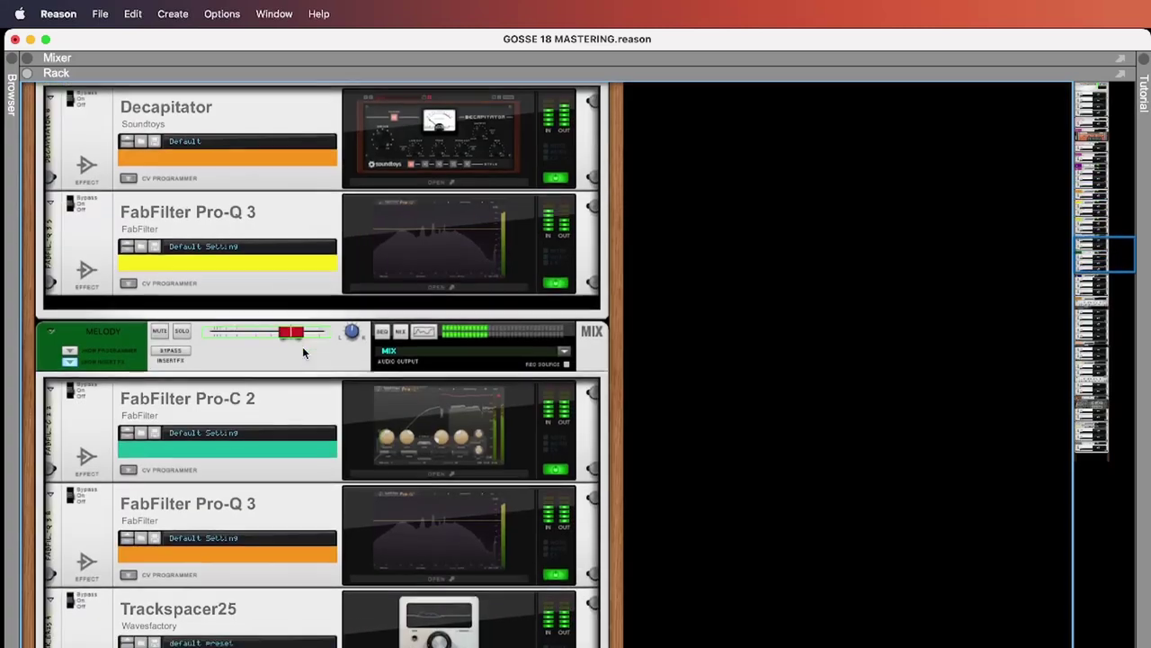
key("Tab")
key("Tab")
scroll(303, 352, "down", 5)
scroll(303, 351, "down", 3)
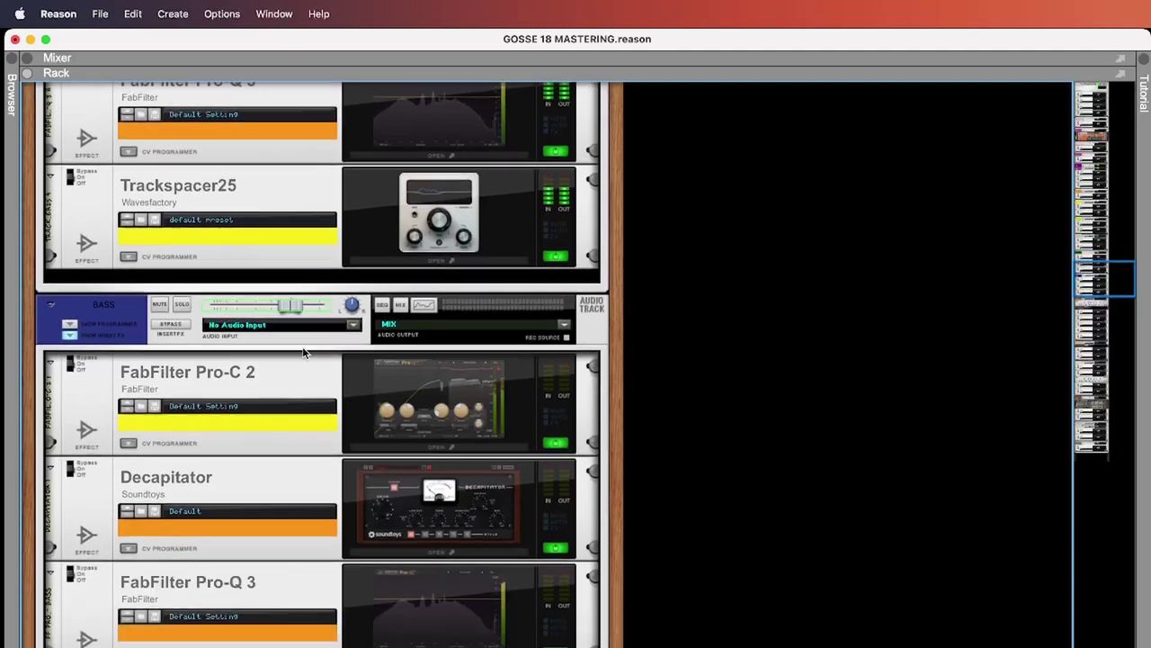
- Examine the BASS track's FabFilter Pro-C 2 side-chain settings and its cabling on the rack's rear, then return to the front view
left_click(421, 382)
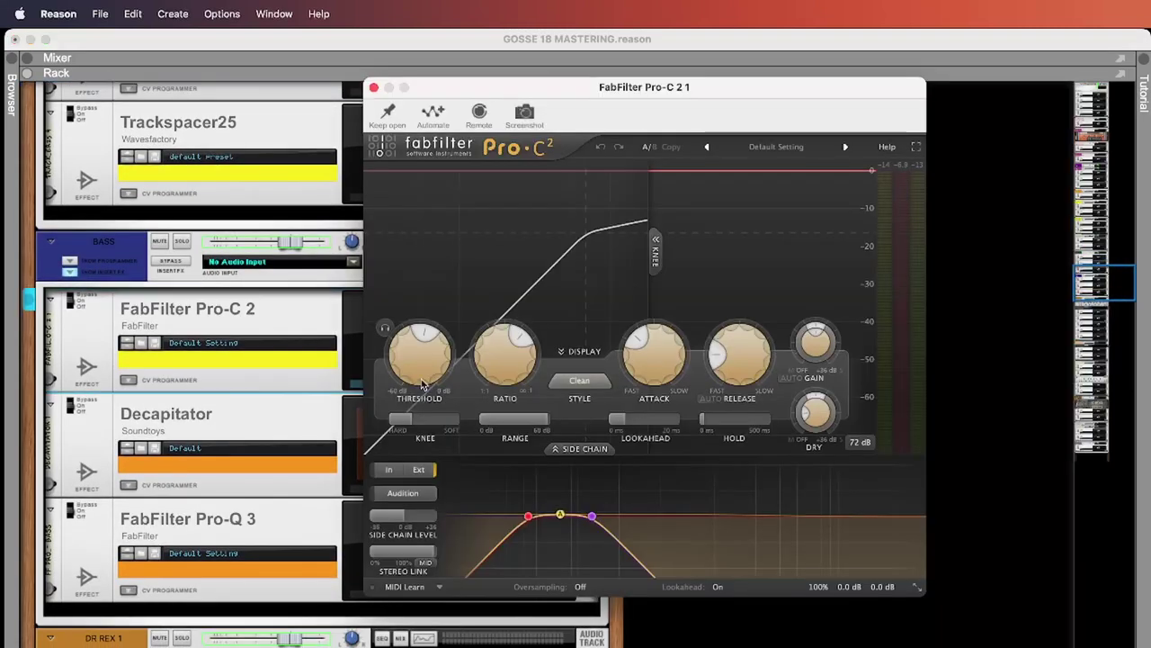
key("Tab")
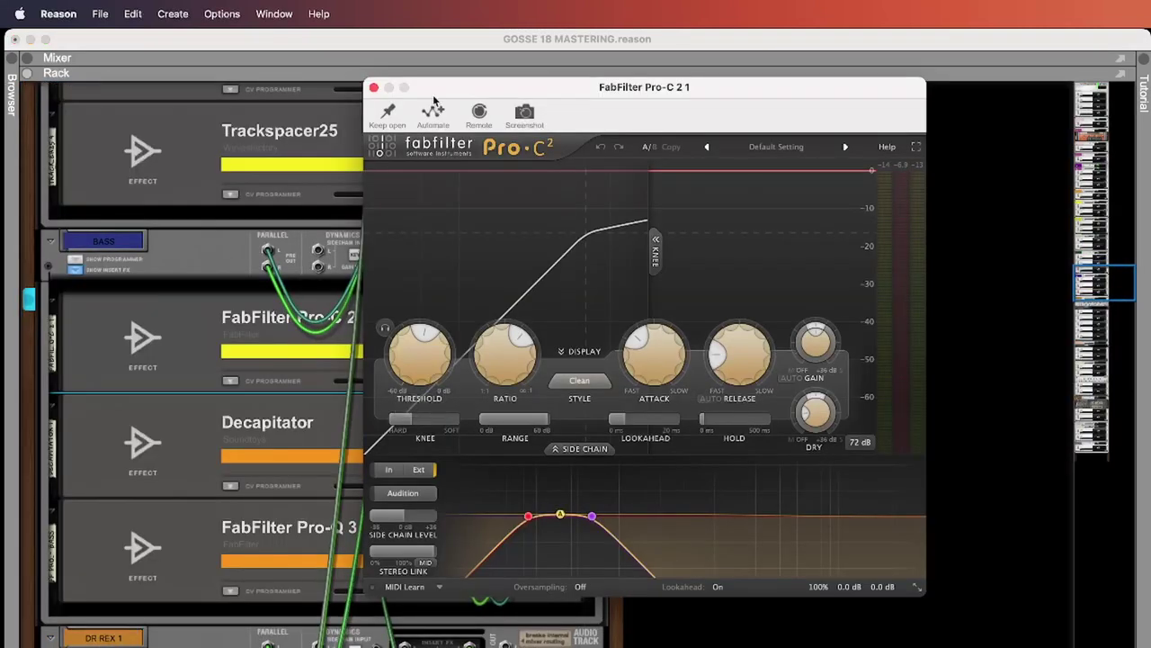
left_click_drag(438, 90, 665, 108)
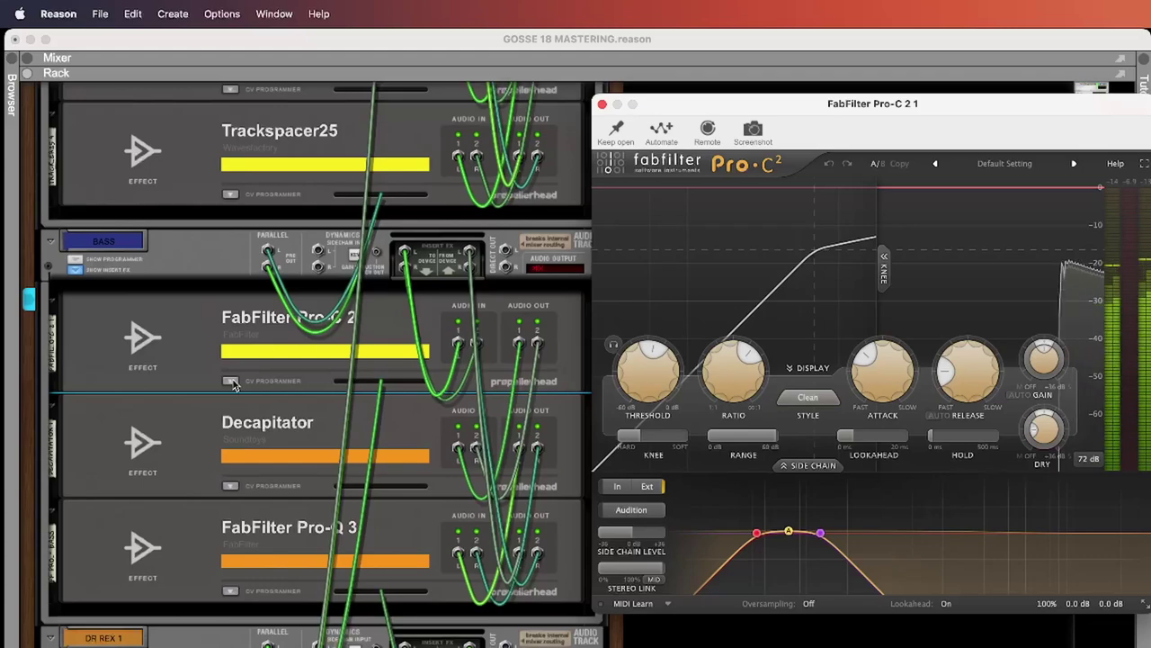
left_click_drag(729, 103, 352, 126)
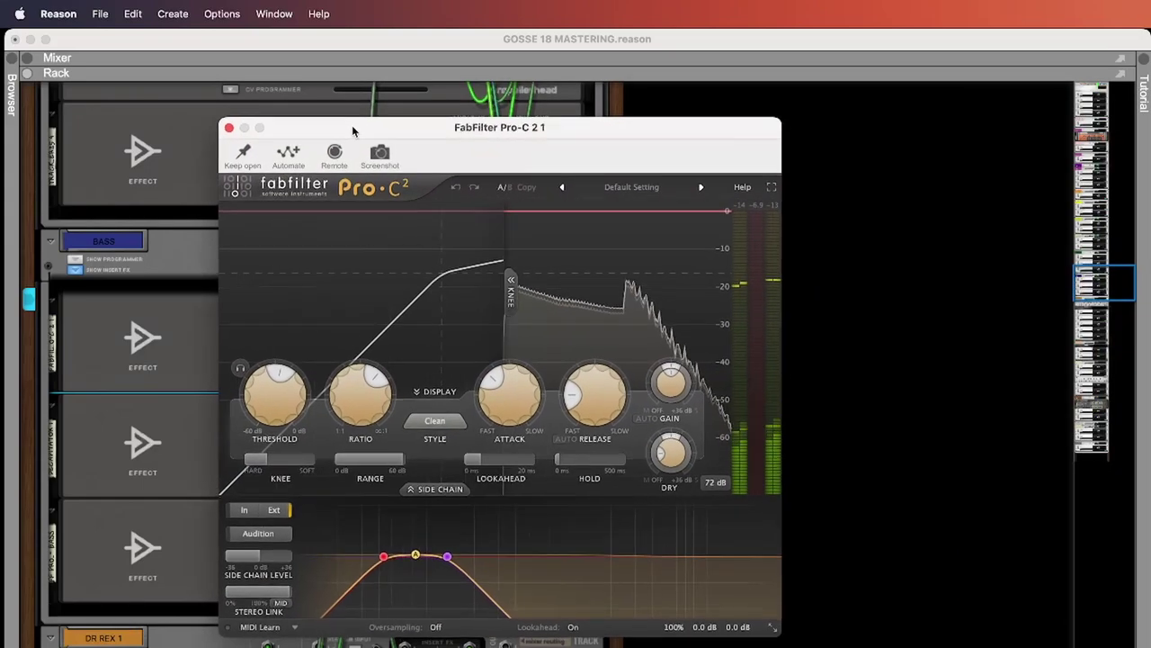
left_click(160, 258)
key("Tab")
scroll(354, 329, "down", 3)
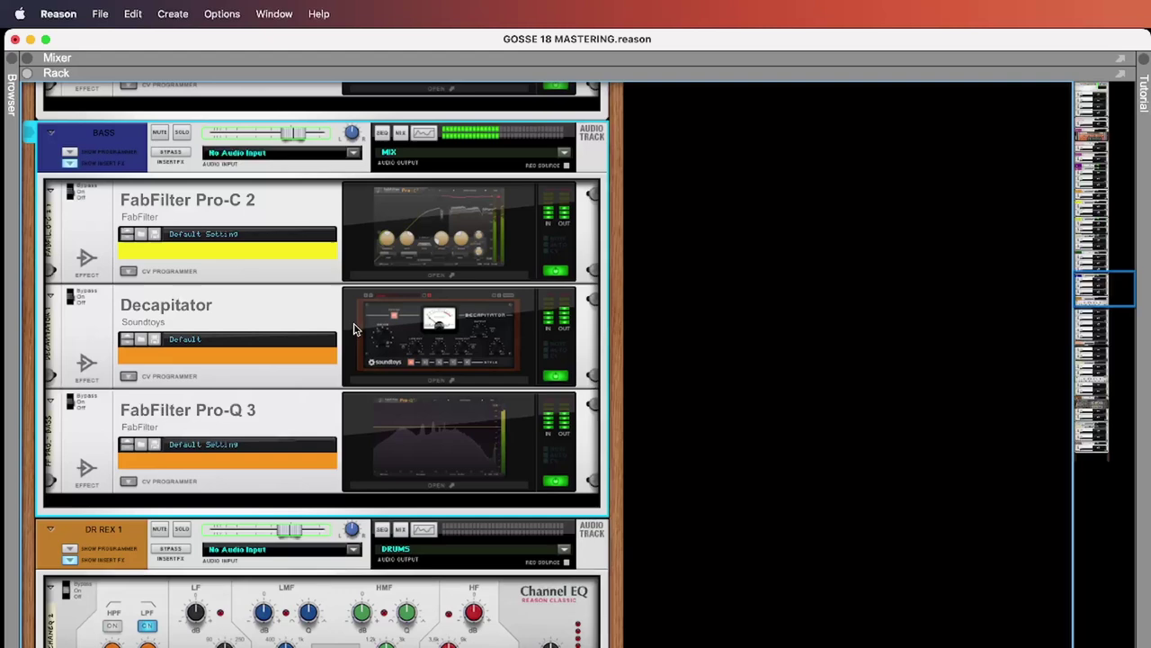
- Inspect the FabFilter Pro-Q 3 curves on the BASS and DR REX 1 tracks, closing each window
left_click(437, 486)
left_click_drag(450, 404, 436, 239)
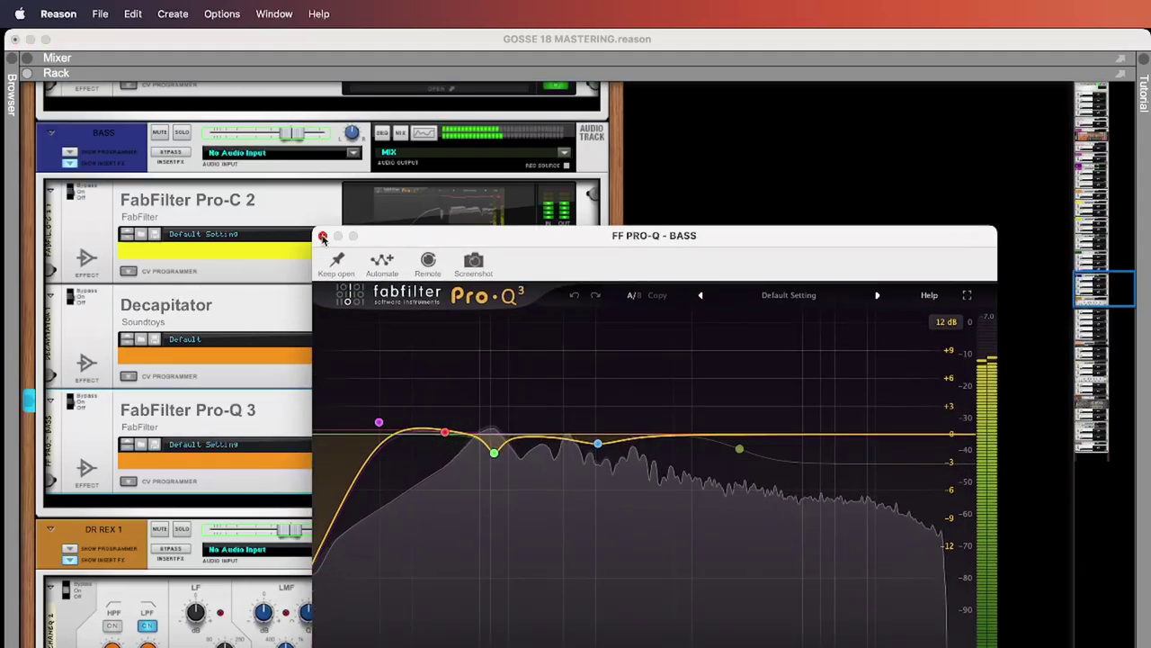
left_click(322, 236)
scroll(332, 275, "down", 6)
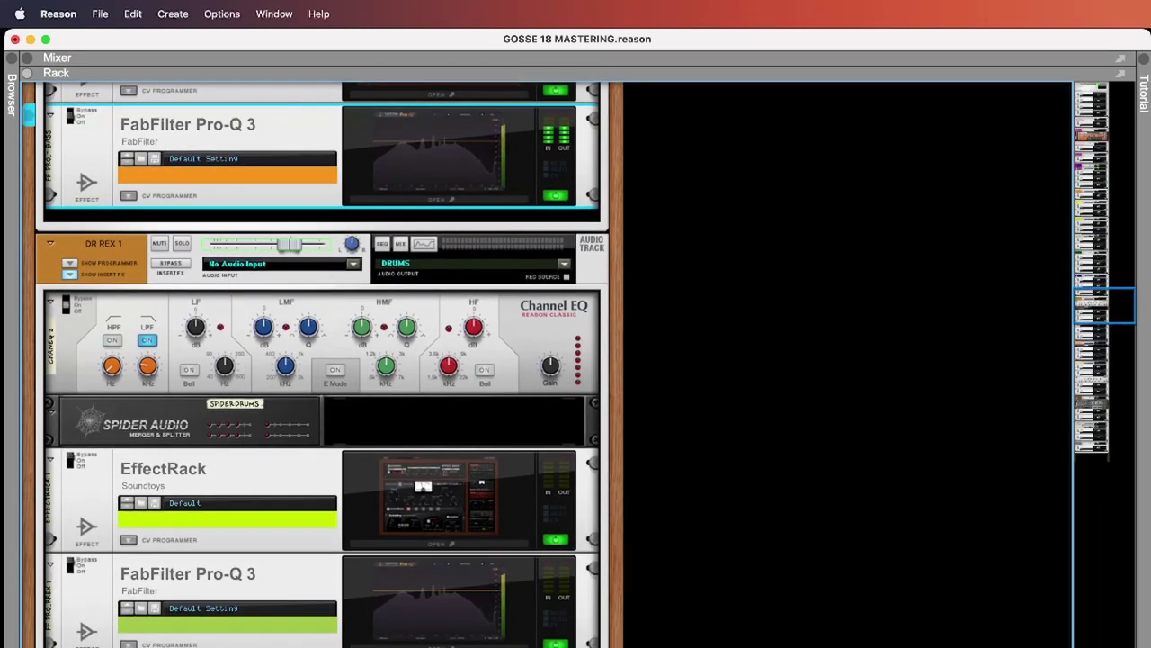
double_click(459, 594)
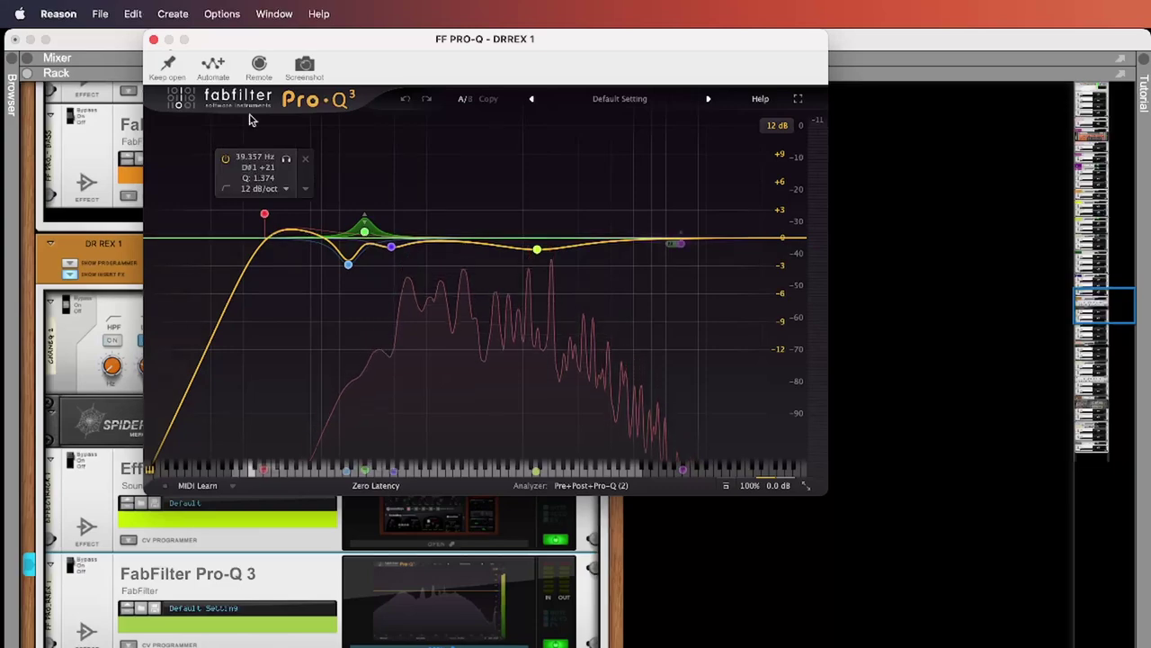
left_click(152, 41)
- Check the BASS Pro-C 2's rear wiring, CV programmer and side-chained gain reduction, then collapse the programmer and close the plug-in
scroll(356, 460, "up", 7)
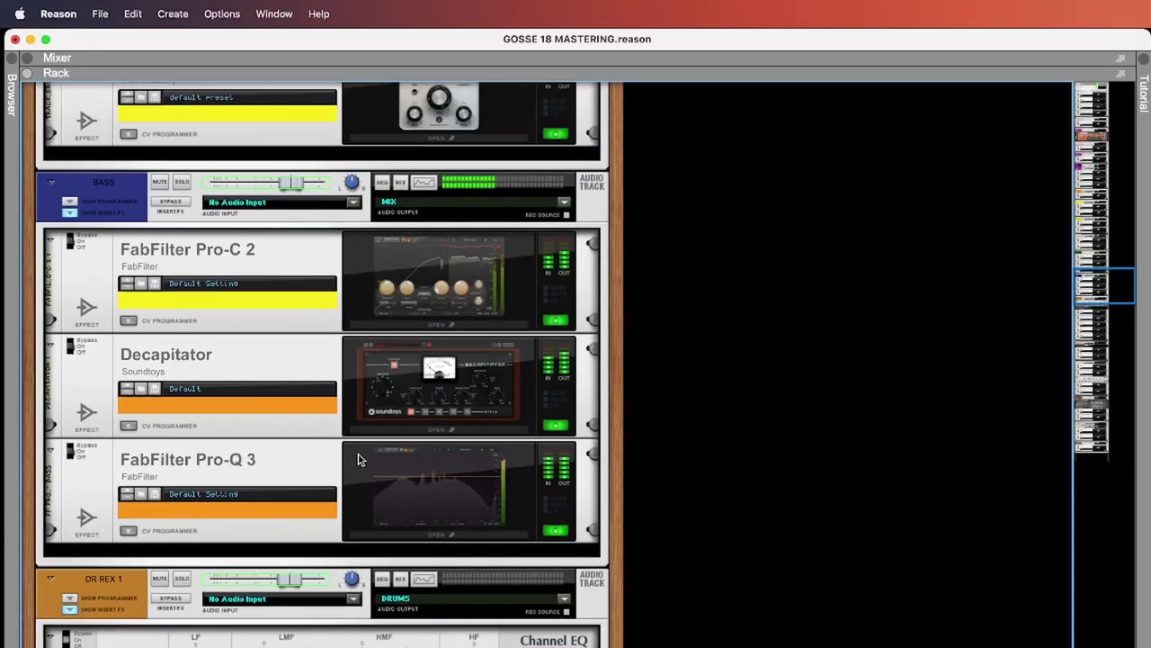
key("Tab")
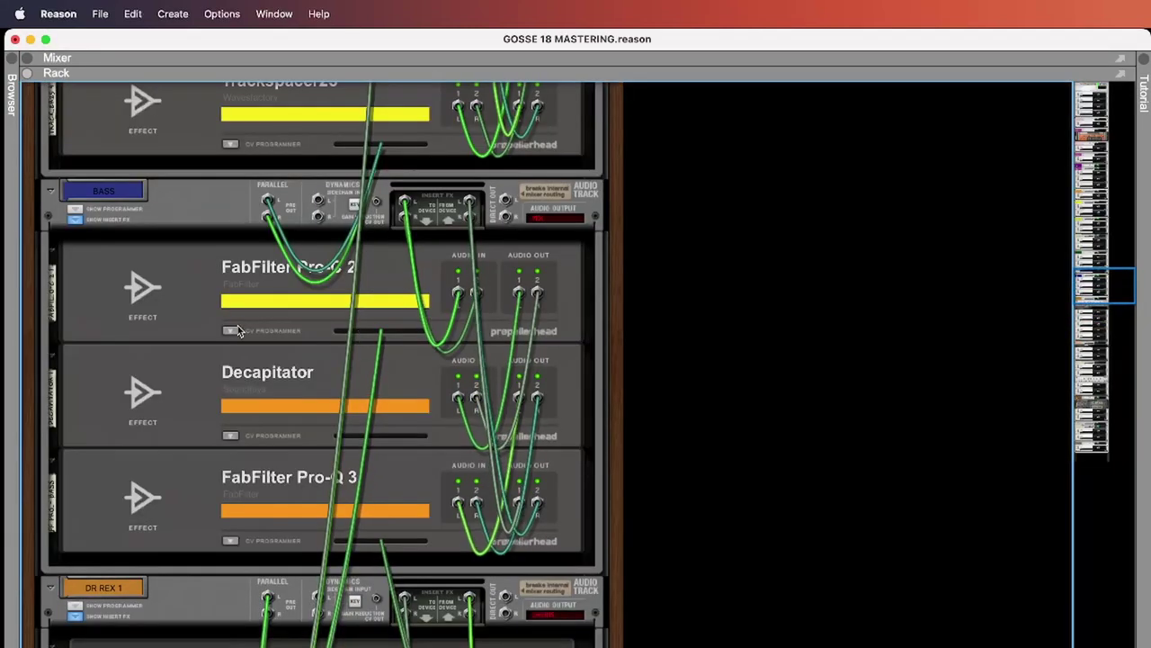
left_click(231, 330)
key("Tab")
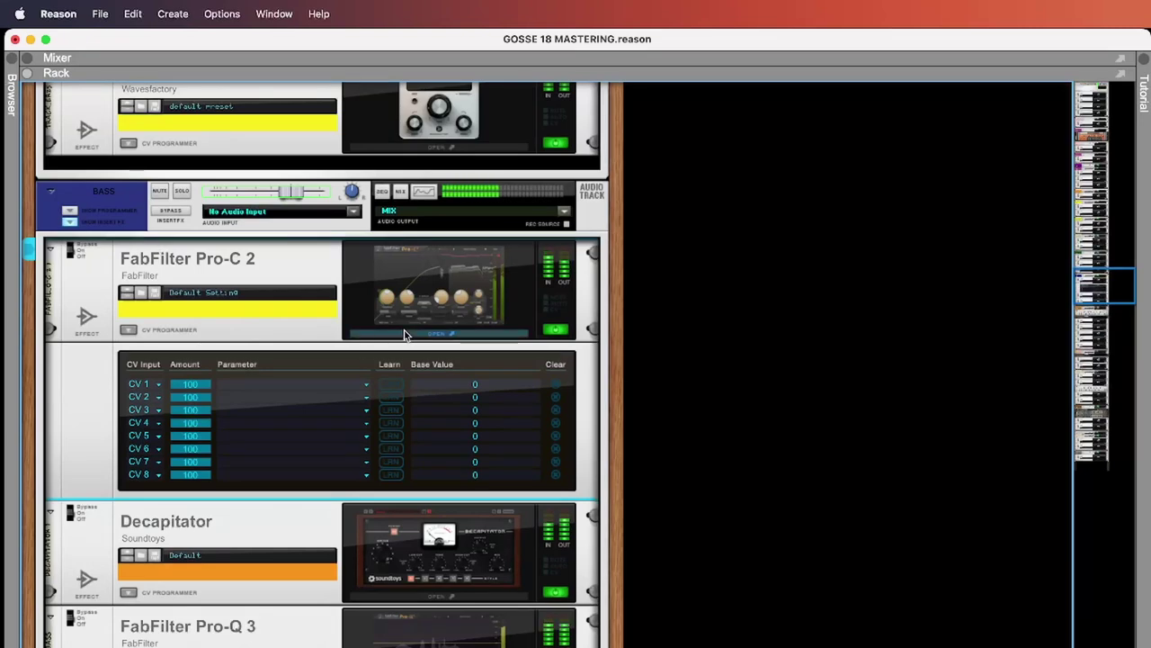
left_click(403, 335)
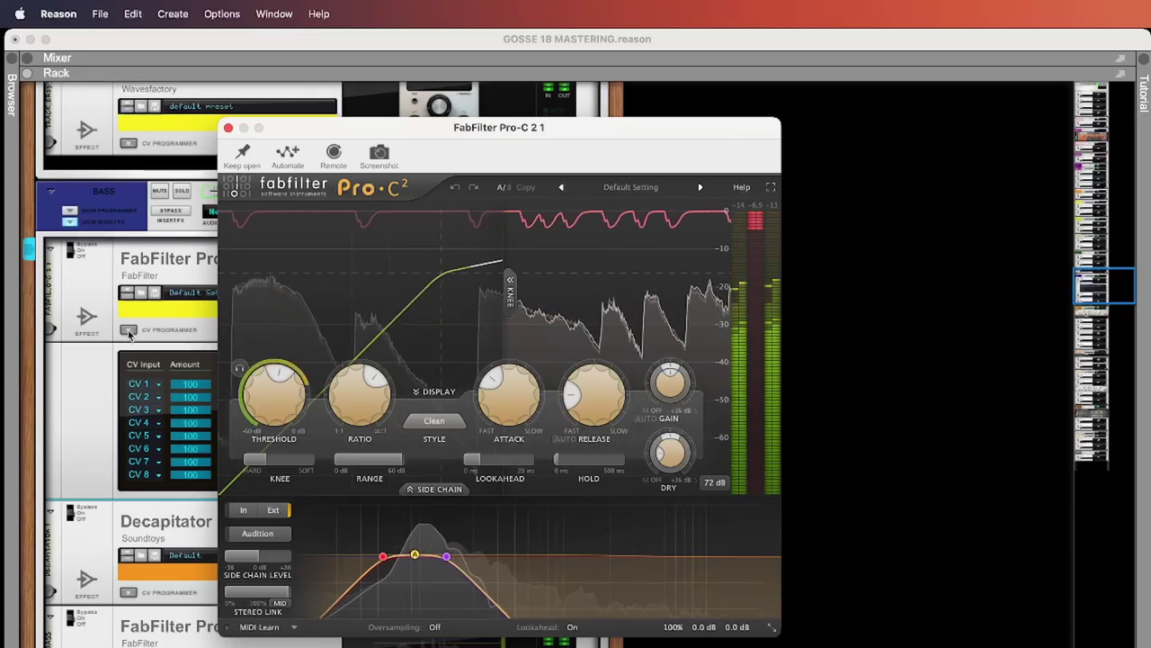
left_click(168, 329)
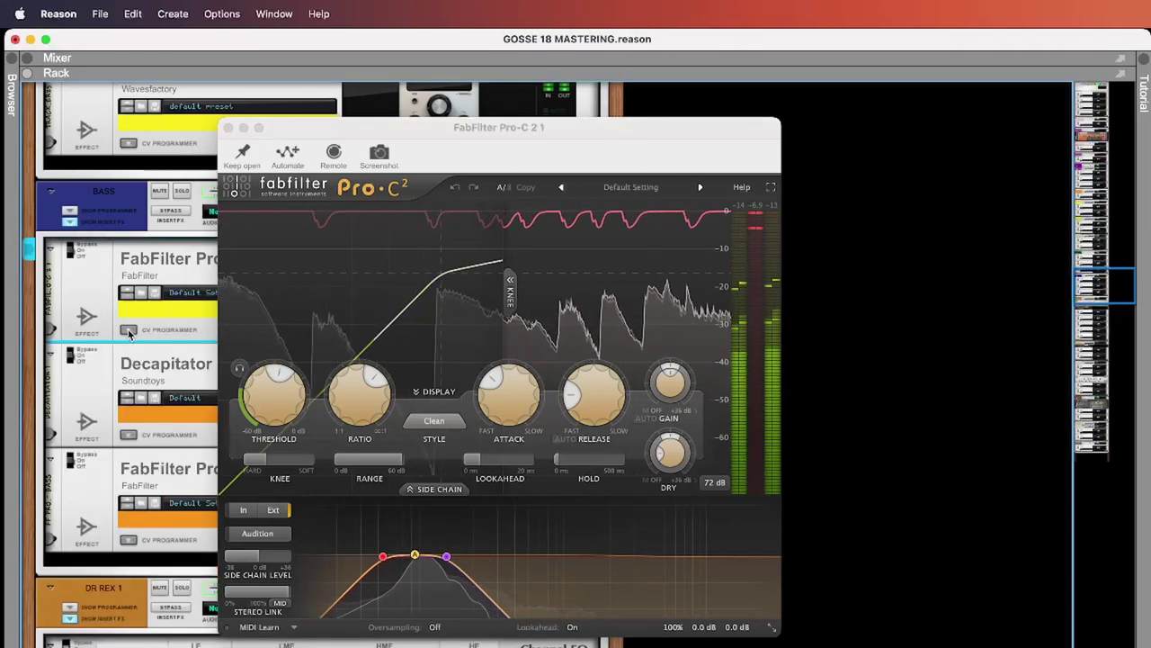
left_click(228, 127)
- Return to the master section for another look at its FabFilter Pro-Q 3 curve, then close the window
scroll(364, 329, "up", 15)
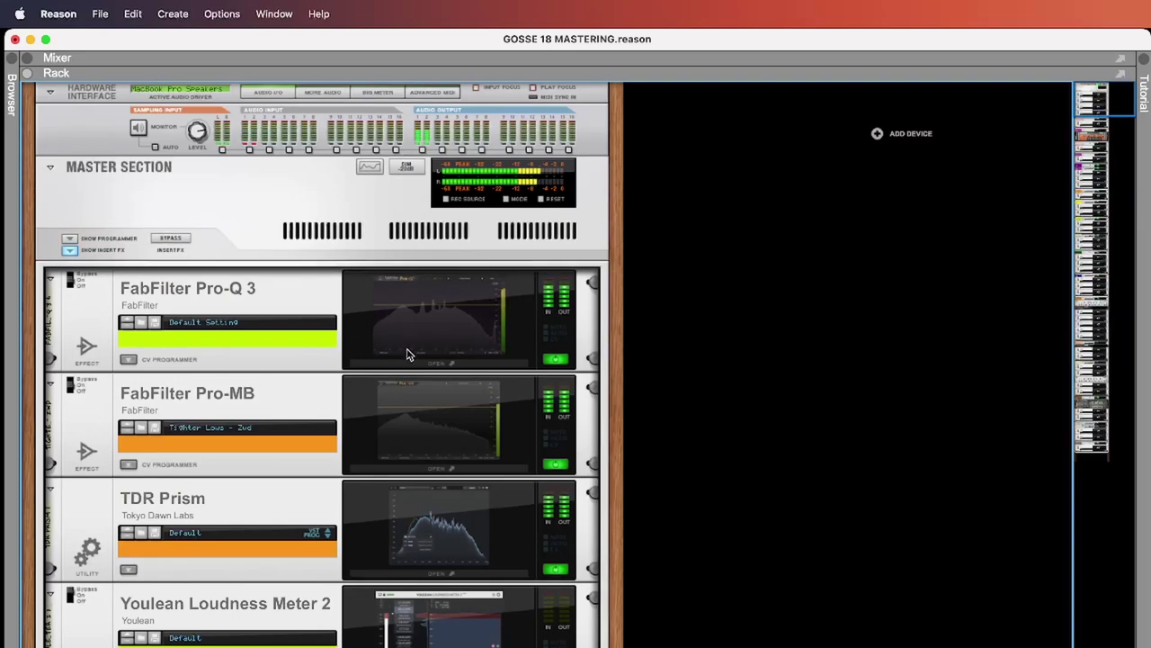
left_click(428, 363)
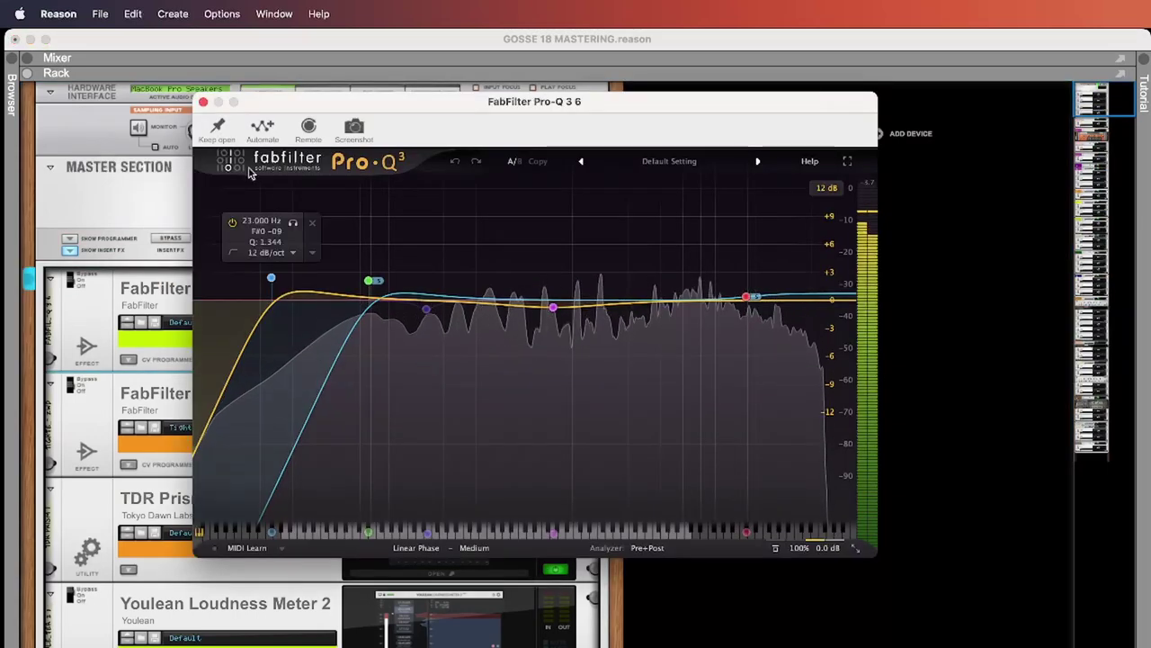
left_click(204, 103)
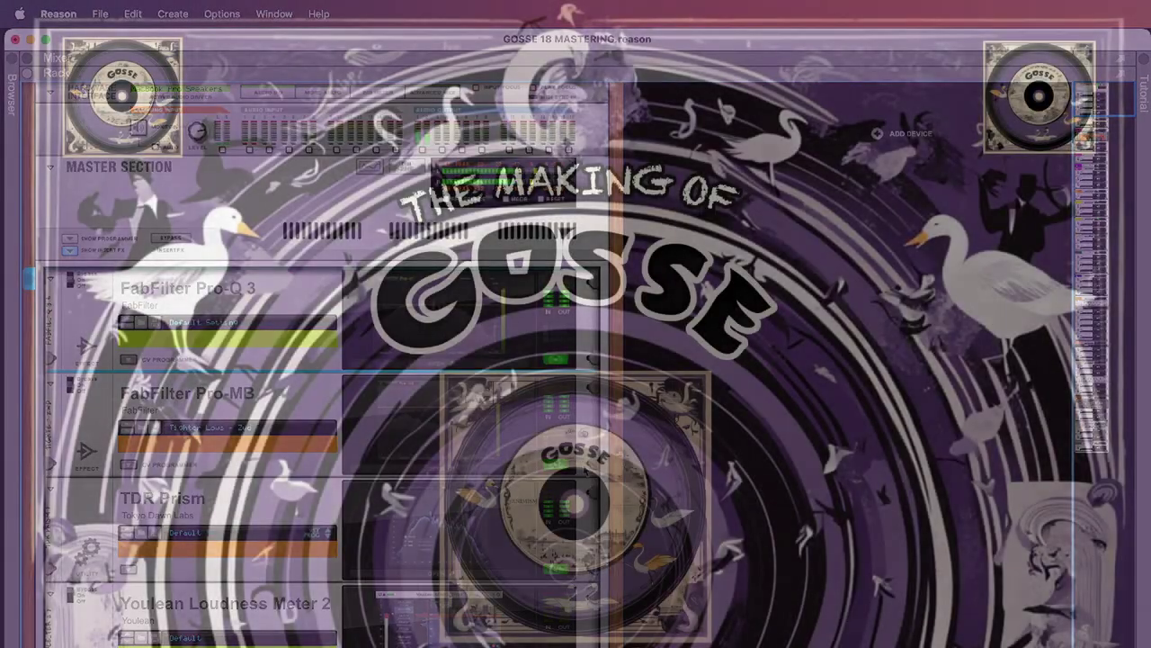